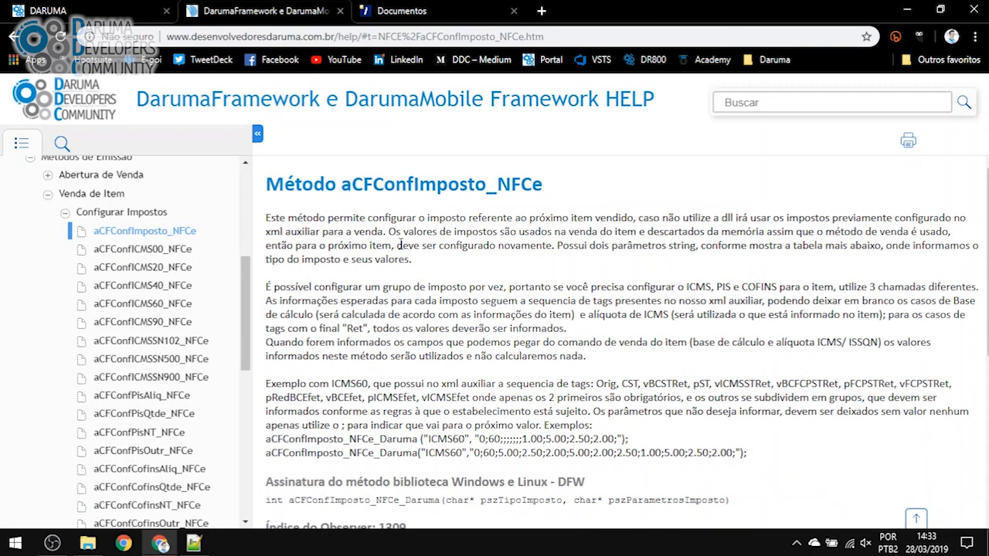
scroll(393, 370, "up", 2)
scroll(440, 332, "down", 3)
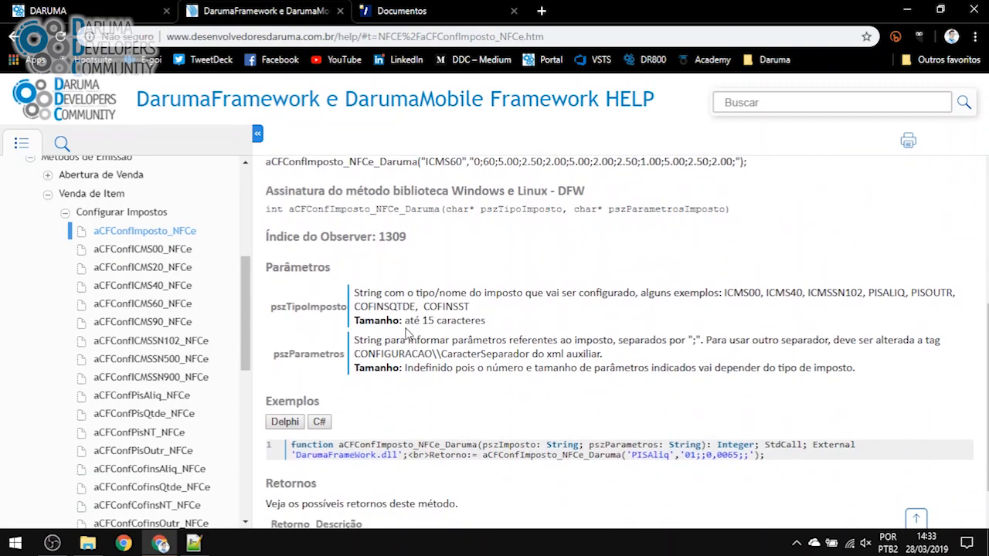
left_click_drag(266, 271, 873, 377)
left_click(873, 377)
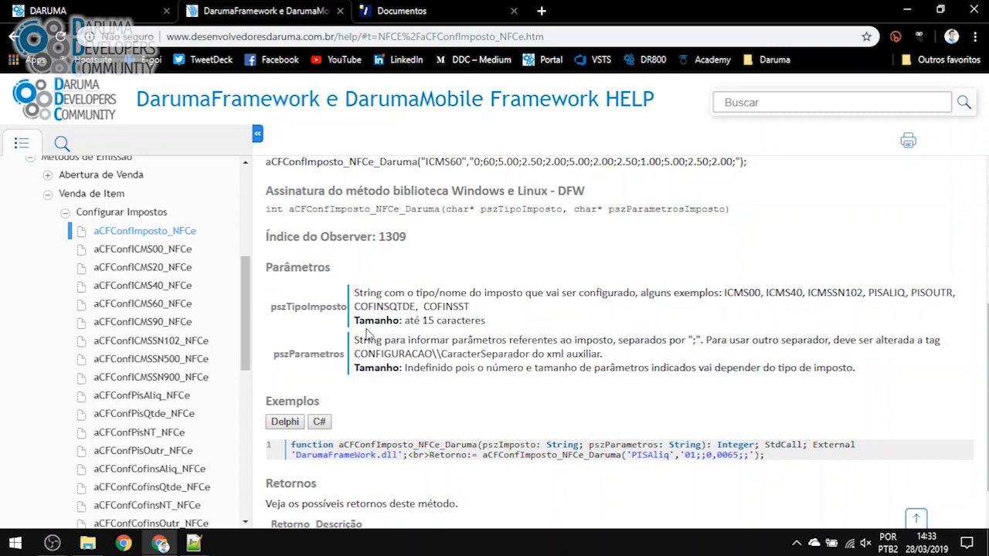
double_click(299, 308)
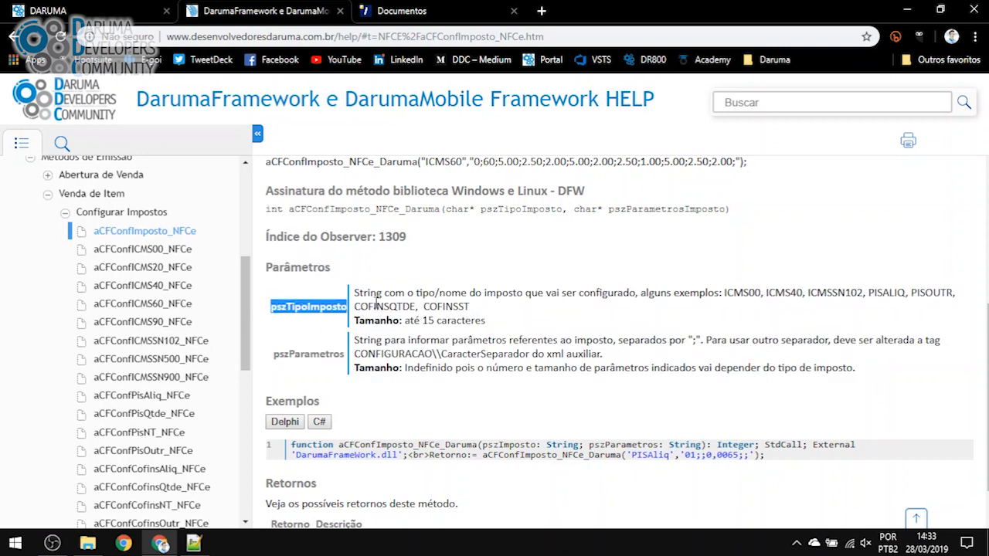
left_click(376, 302)
double_click(754, 293)
left_click(844, 292)
double_click(845, 292)
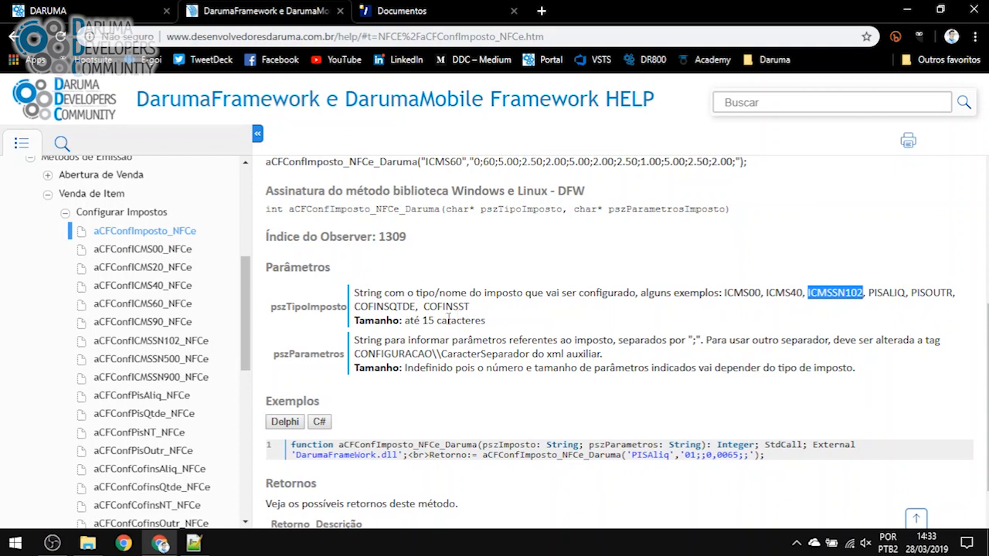
double_click(887, 292)
double_click(931, 293)
left_click(399, 307)
double_click(400, 307)
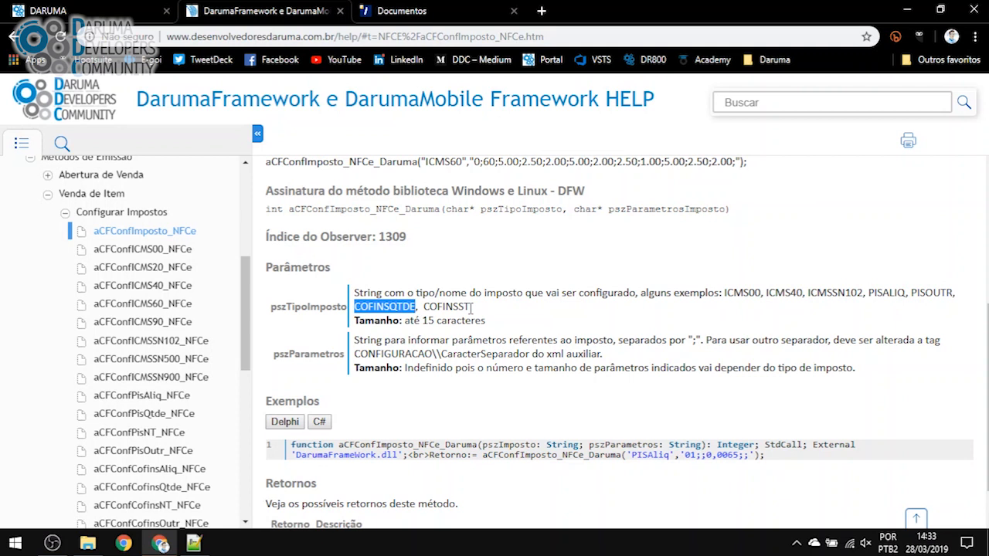
left_click(473, 312)
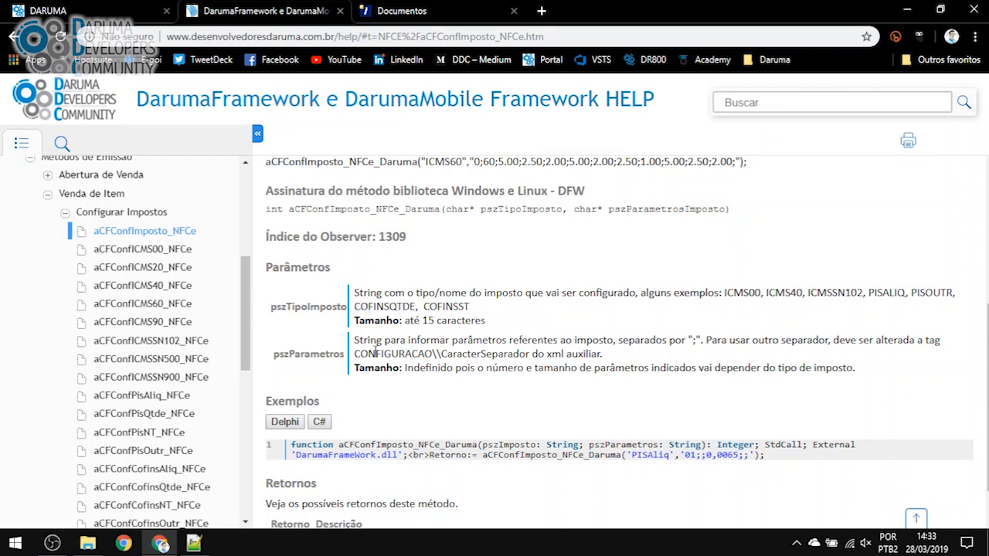
double_click(317, 356)
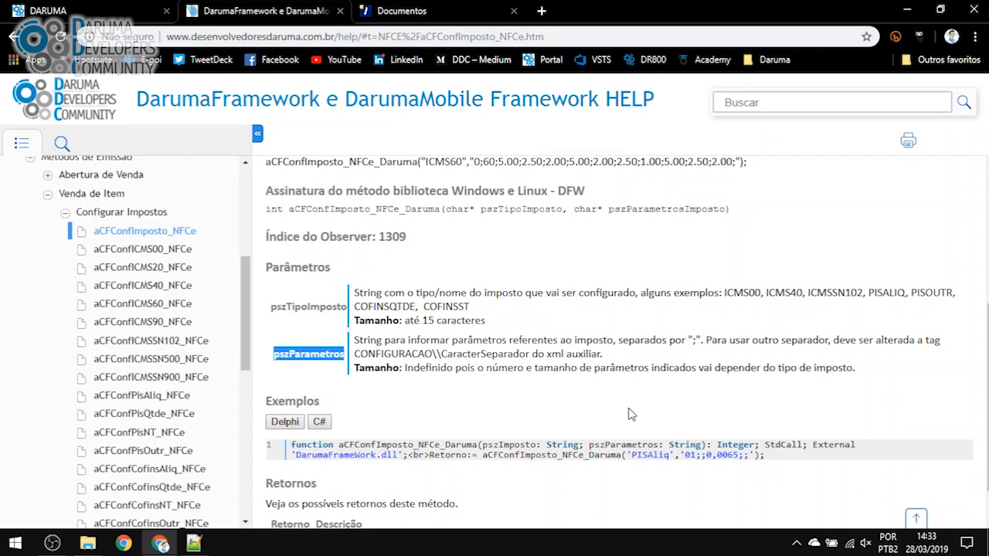
scroll(53, 318, "down", 3)
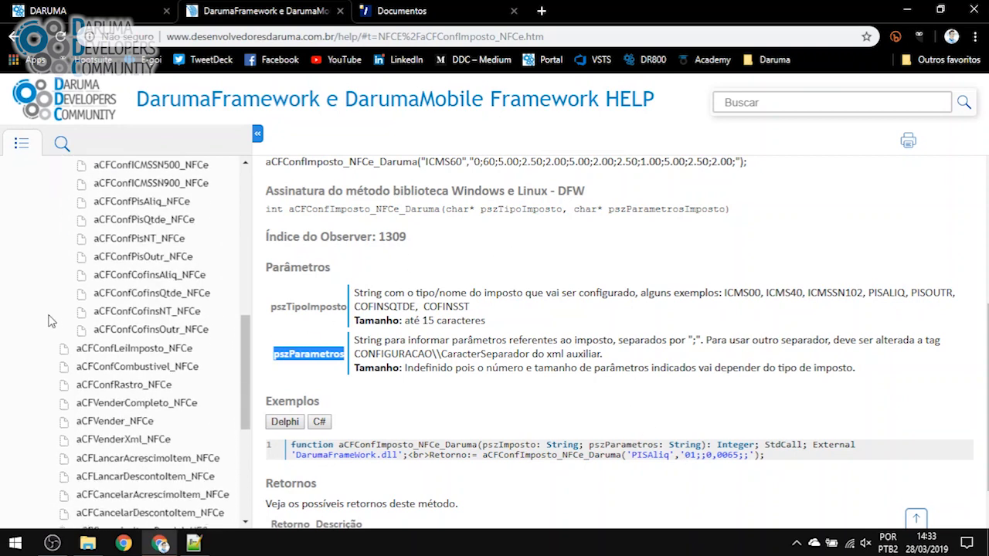
scroll(38, 342, "up", 7)
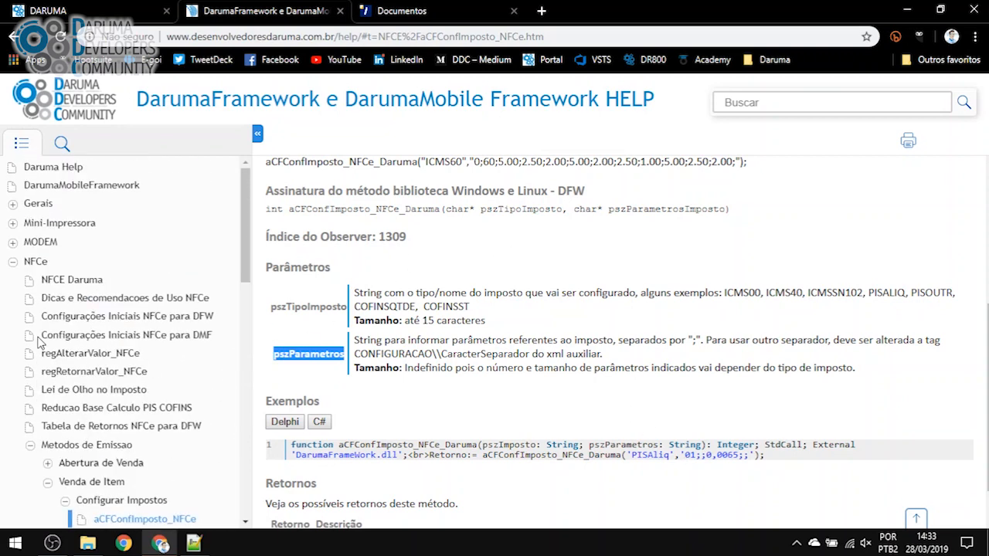
Open the Configurações Iniciais NFCe para DFW help page and jump to the ICMS00 section
left_click(148, 316)
key("ctrl+f")
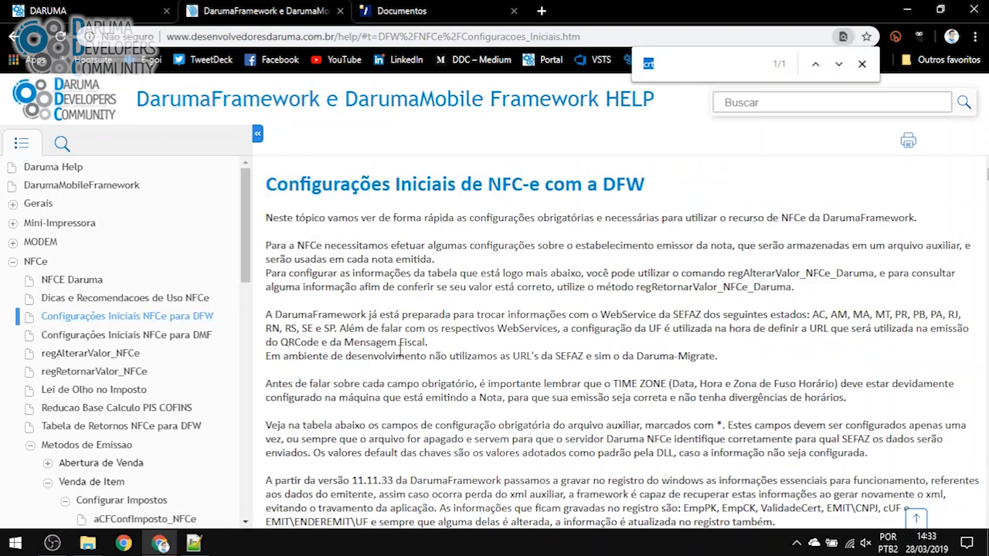
type("ICMS00")
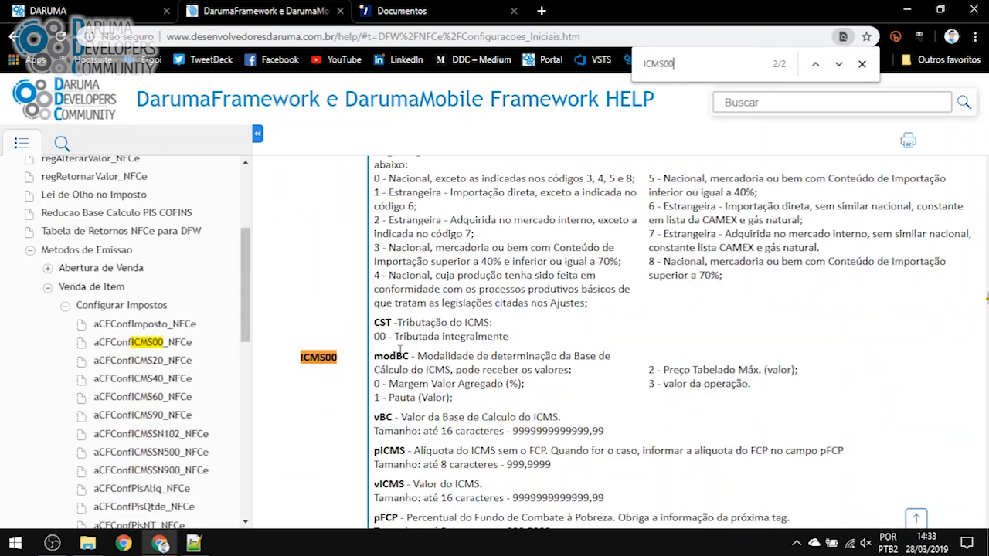
key("Escape")
Read the ICMS00 orig field and its origin code descriptions
scroll(382, 255, "up", 1)
double_click(380, 247)
scroll(381, 294, "down", 1)
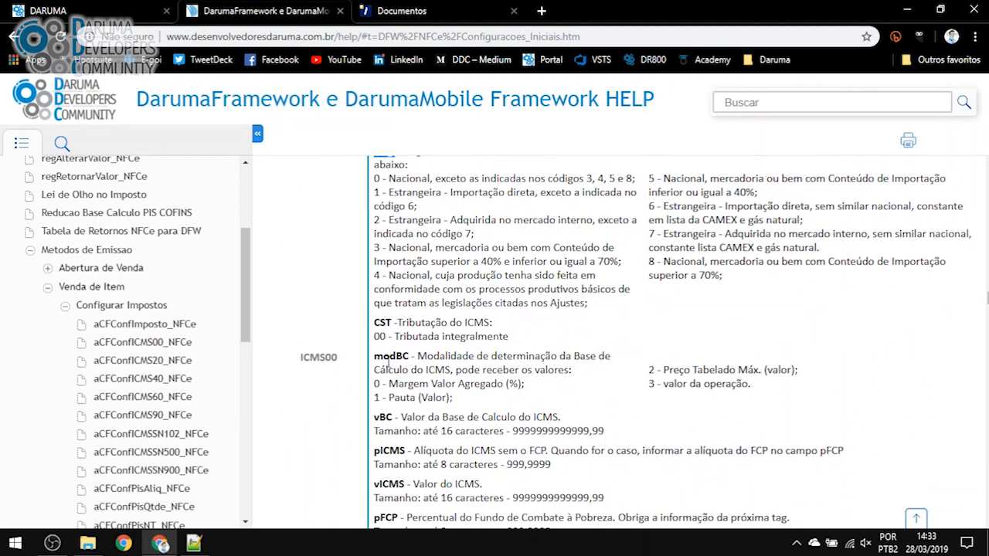
scroll(384, 447, "down", 1)
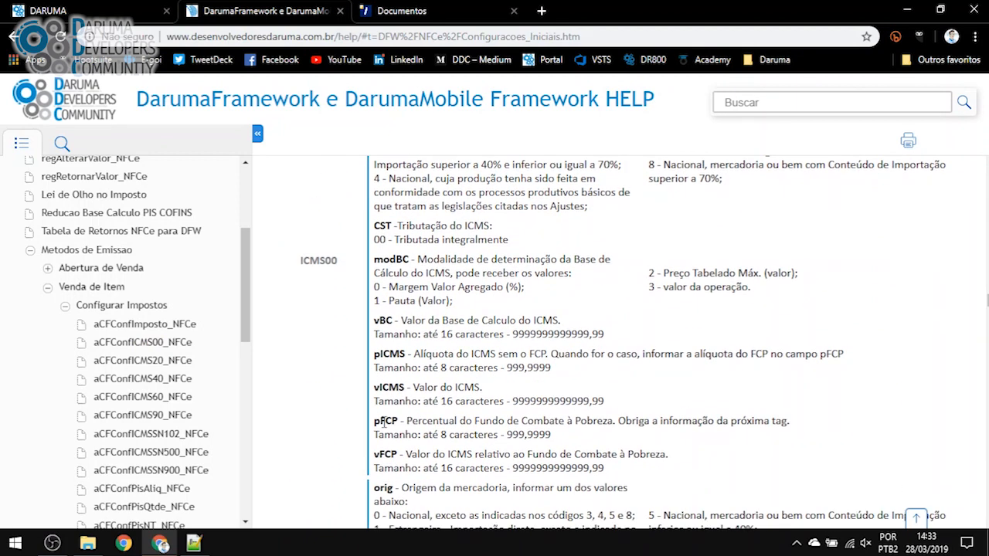
scroll(384, 433, "up", 2)
left_click(384, 429)
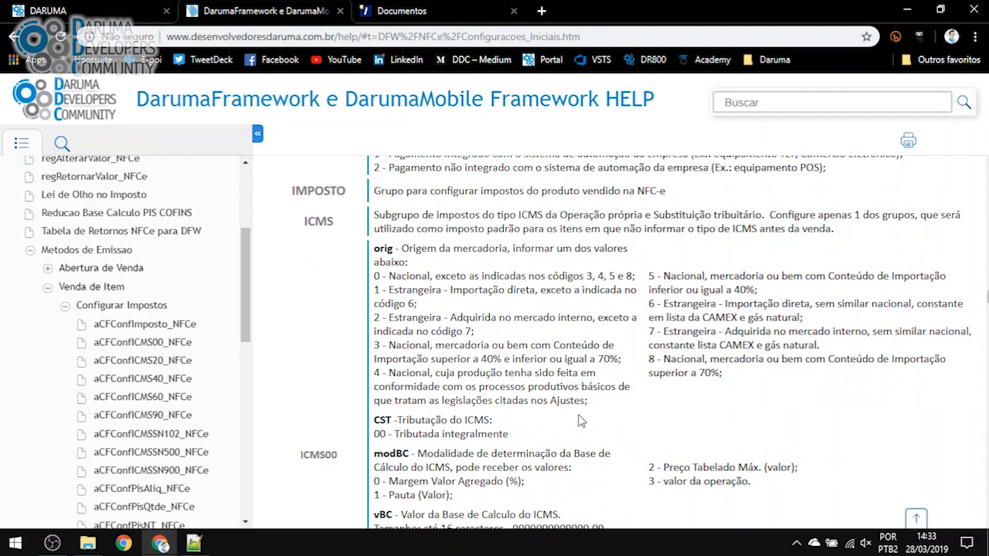
left_click_drag(587, 400, 374, 257)
left_click(375, 258)
Launch DarumaFramework_NFCe.exe and open the Abrir NFCe form under Métodos de Emissão
key("alt+Tab")
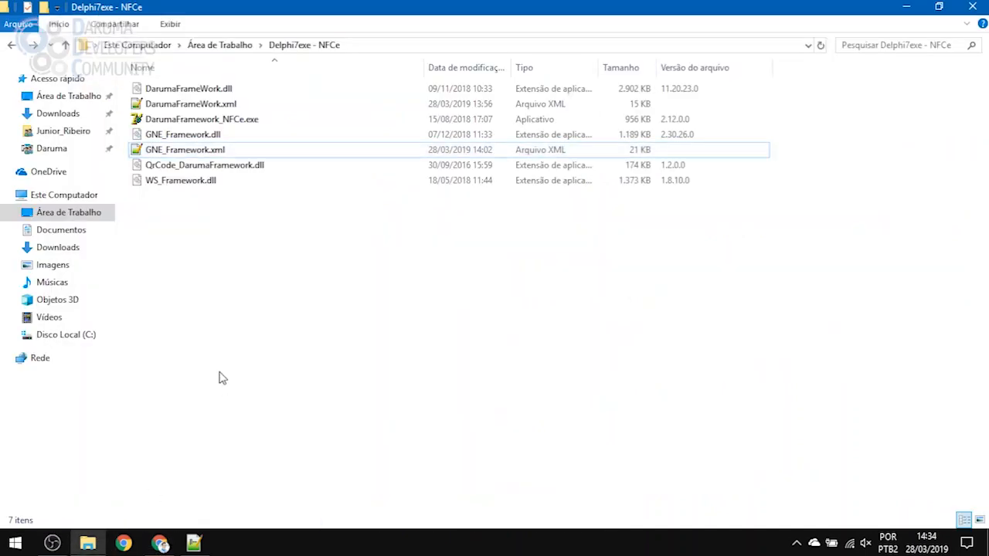
double_click(197, 121)
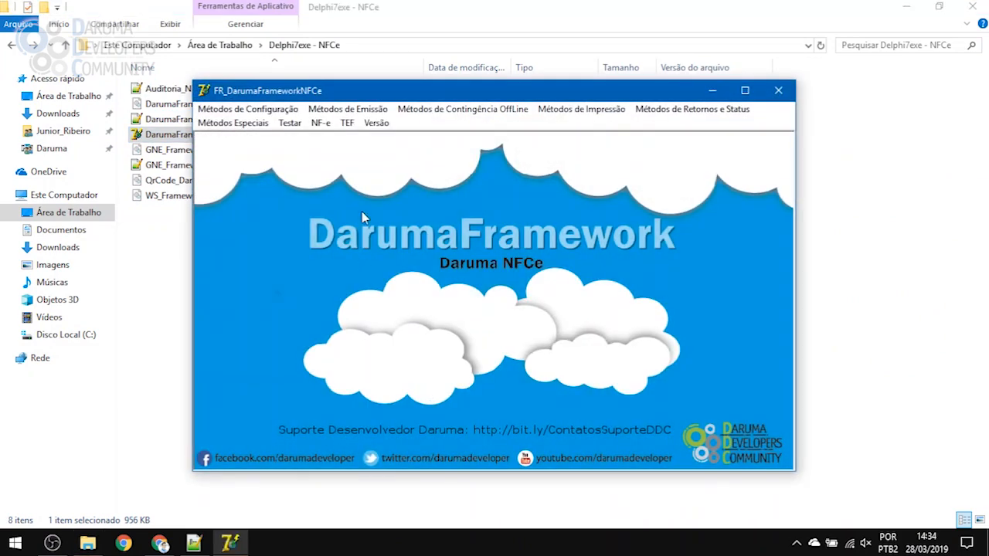
left_click(357, 109)
mouse_move(386, 126)
left_click(613, 131)
Clear the pre-filled customer fields, send the NFC-e opening, and close the form
key("Delete")
key("Tab")
key("Delete")
key("Tab")
key("Delete")
key("Tab")
key("Delete")
key("Tab")
key("Delete")
key("Tab")
key("Delete")
key("Tab")
key("Delete")
key("Tab")
key("Delete")
key("Tab")
key("Delete")
key("Tab")
key("Return")
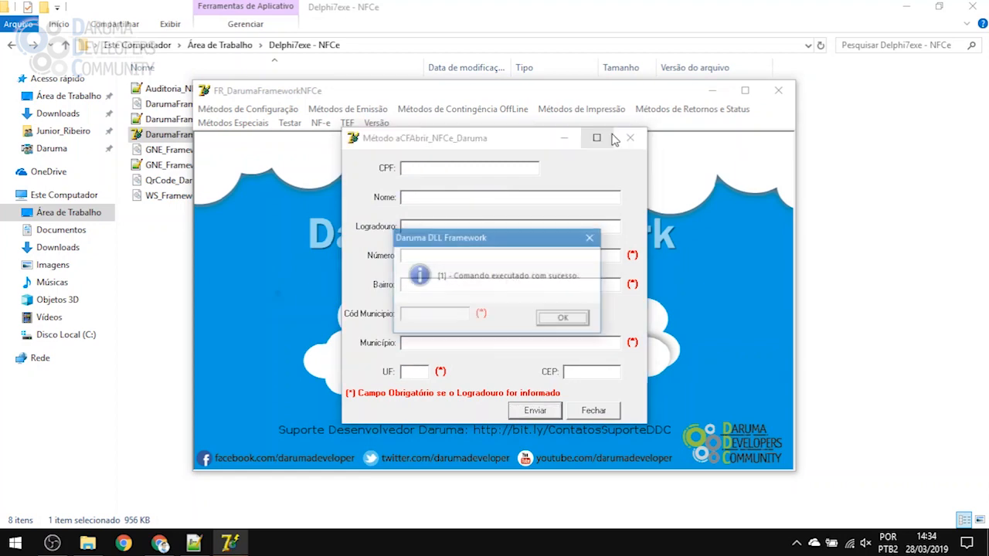
key("Return")
left_click(630, 138)
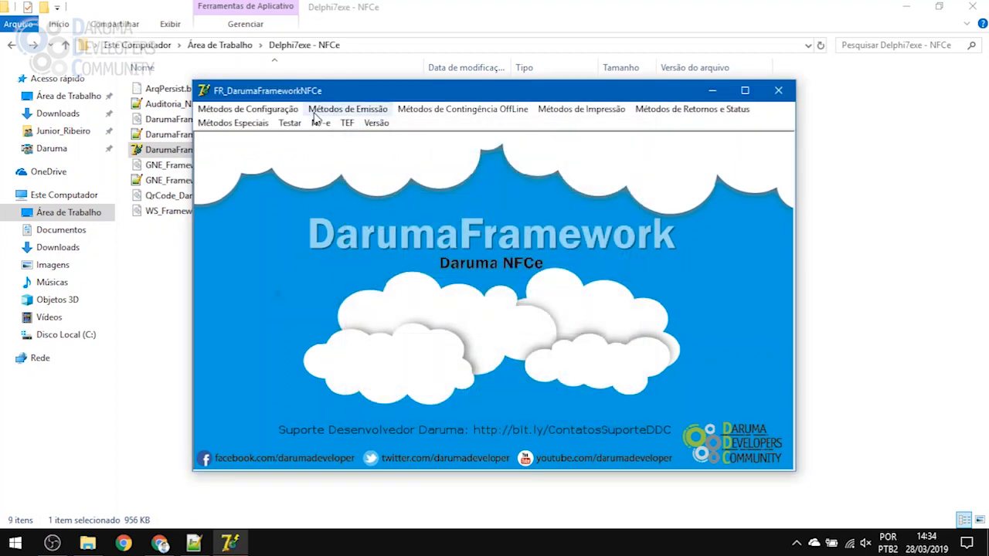
Open the Impostos > Método Geral > aCFConfImposto_NFCe_Daruma form and move it up-left
left_click(331, 114)
mouse_move(338, 144)
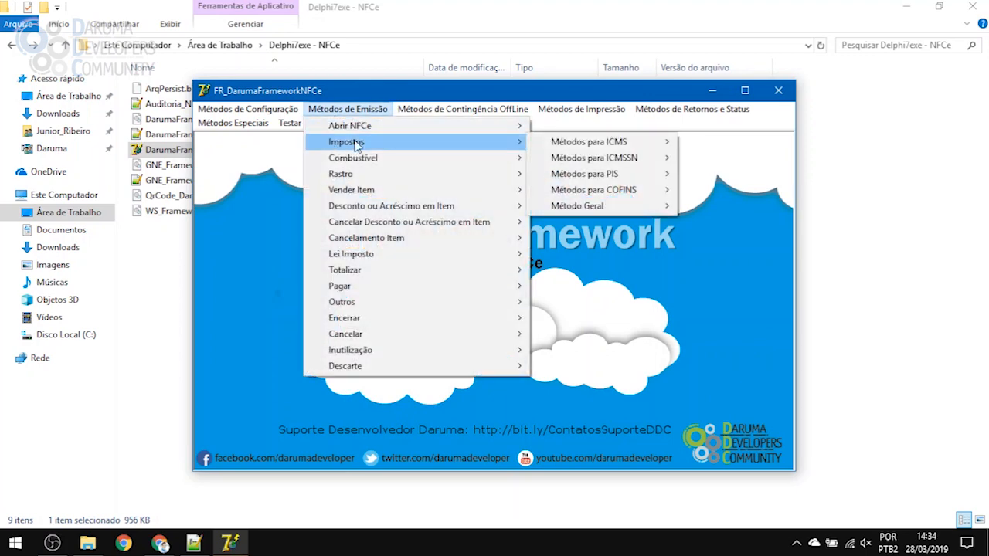
mouse_move(607, 209)
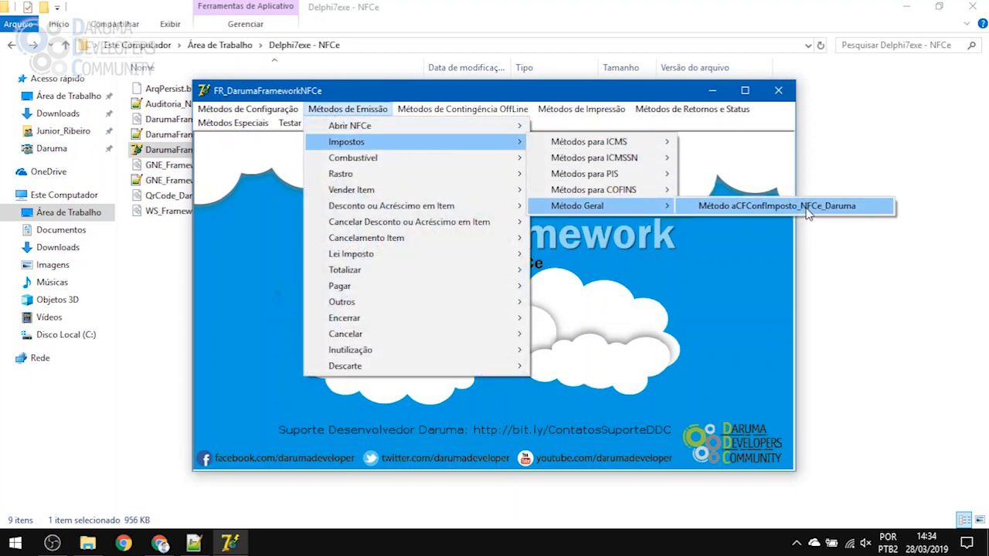
left_click(742, 207)
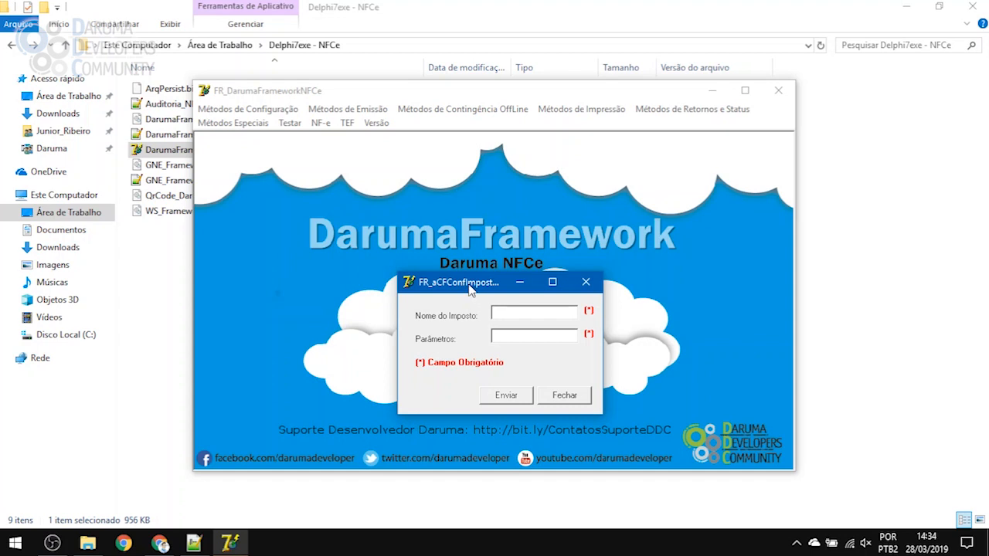
left_click_drag(468, 285, 443, 213)
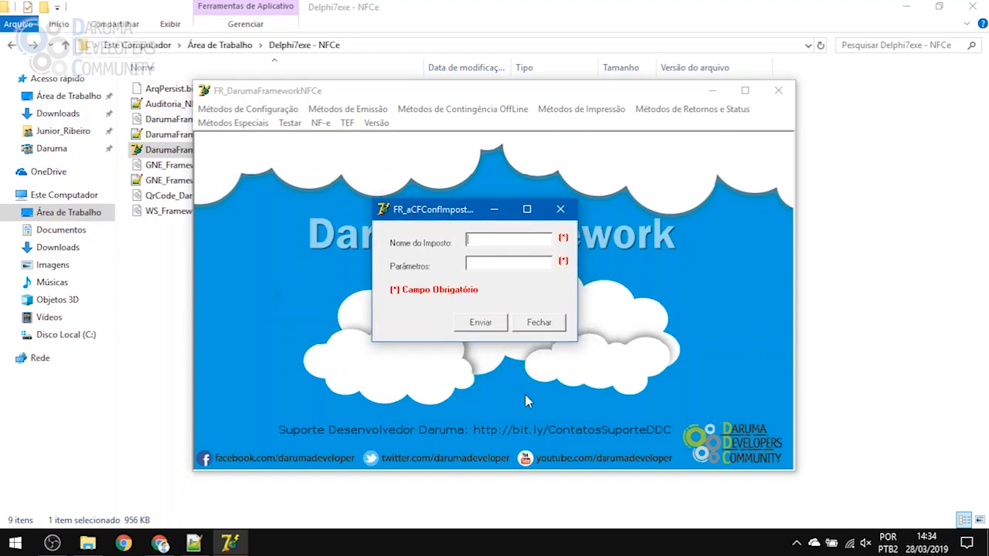
Enter ICMS00 as the tax name in Nome do Imposto
type("ICMS00")
left_click_drag(505, 237, 418, 239)
left_click(510, 262)
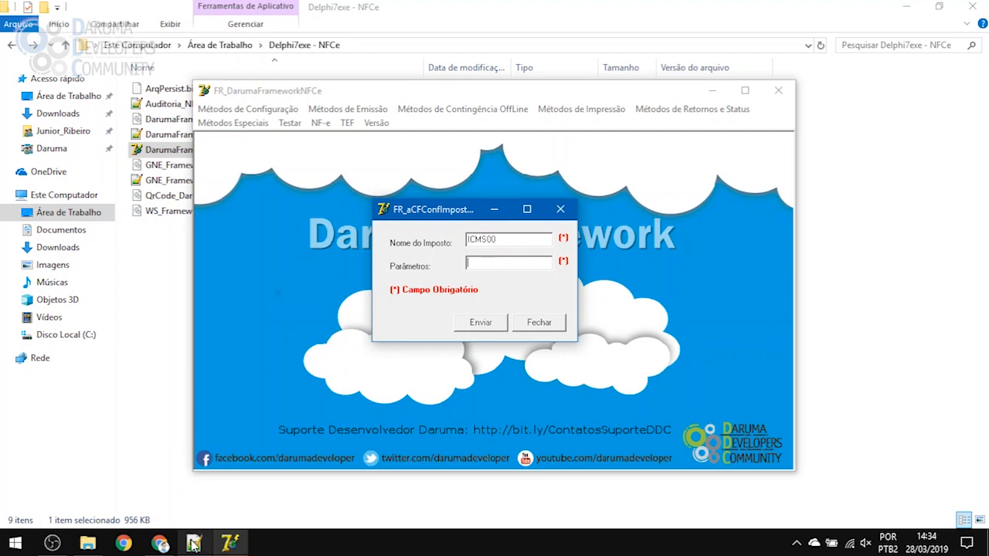
Check the ICMS00 field order in the help and type origin value 0 in Parâmetros
left_click(161, 545)
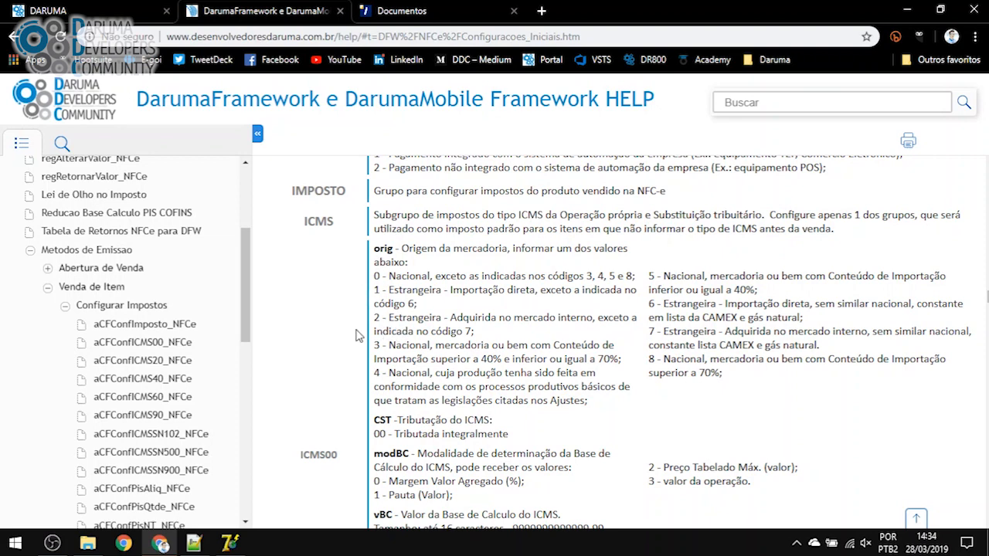
left_click(229, 543)
left_click(416, 488)
scroll(379, 294, "down", 1)
scroll(379, 295, "up", 1)
left_click(230, 543)
type("0;")
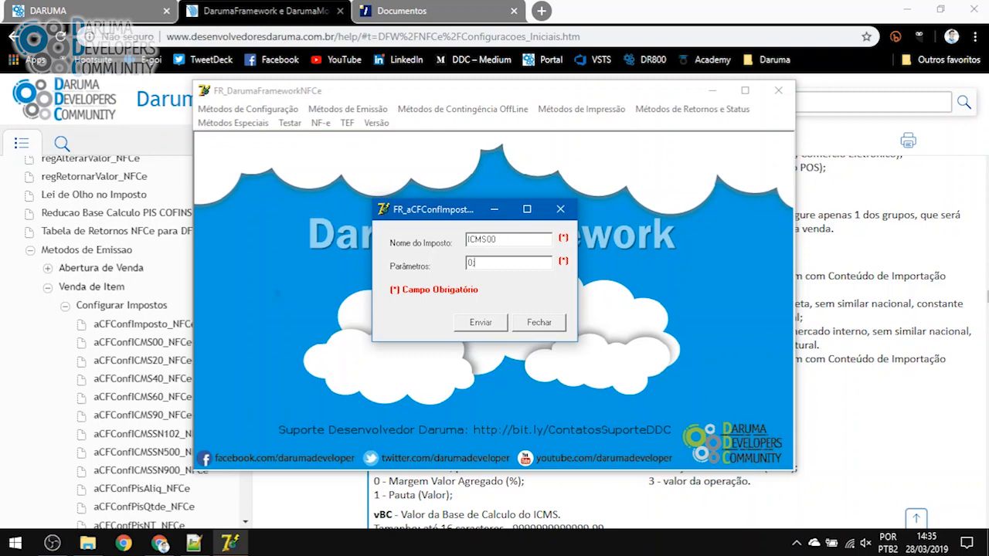
left_click(823, 325)
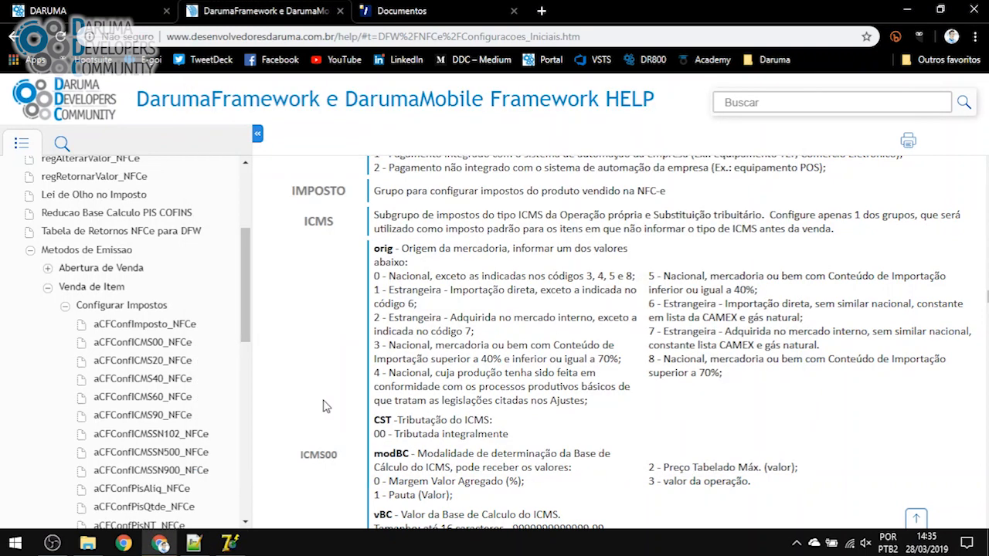
Add CST 00 and modBC 3 to the ICMS00 parameters, using values from the help
scroll(325, 406, "down", 1)
left_click_drag(374, 337, 388, 337)
key("ctrl+c")
key("alt+Tab")
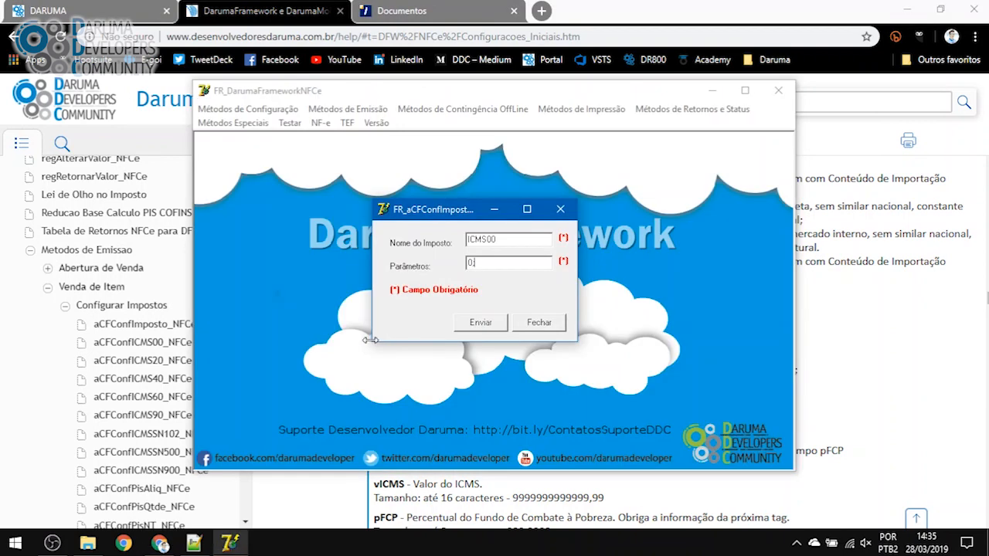
key("ctrl+v")
type(";")
key("alt+Tab")
scroll(355, 344, "down", 2)
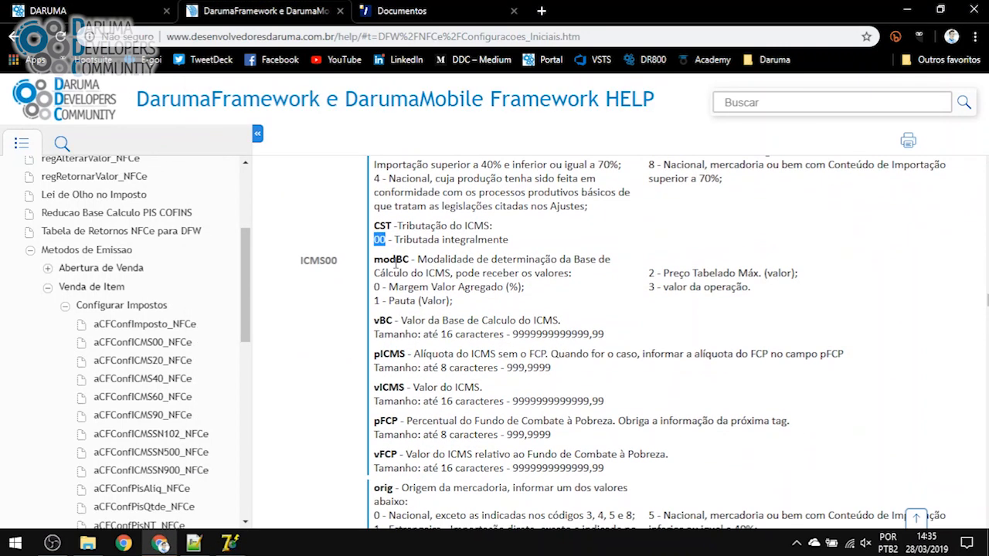
left_click_drag(375, 260, 411, 260)
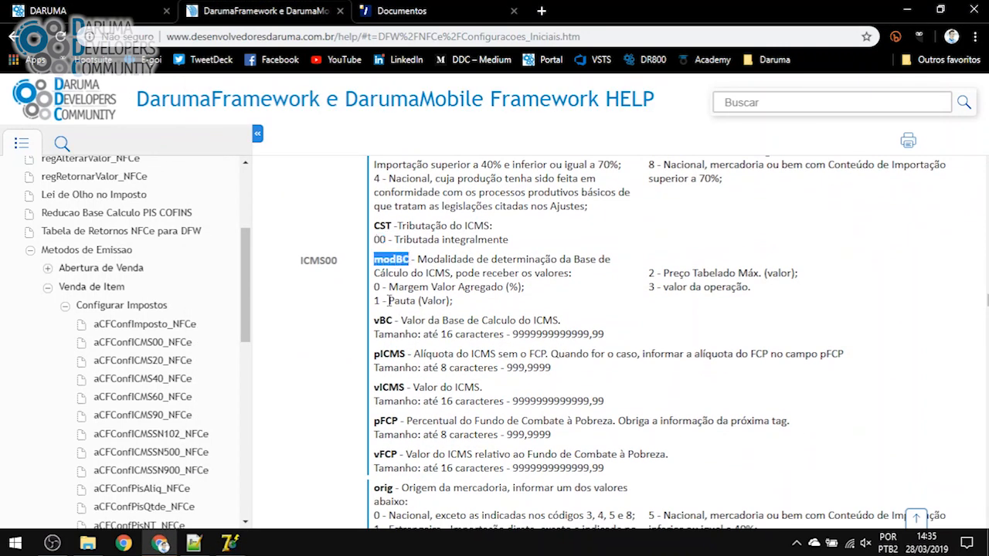
left_click_drag(656, 287, 640, 294)
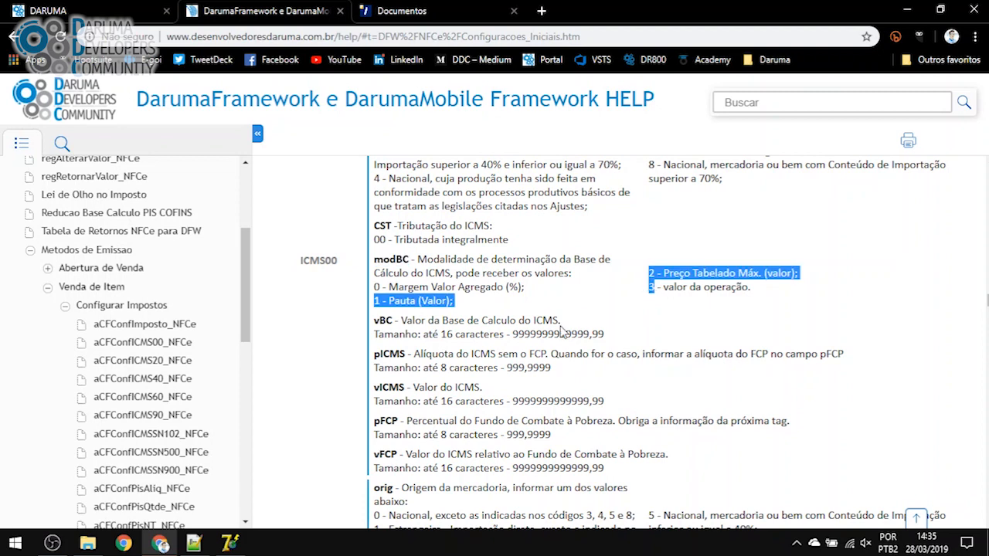
key("alt+Tab")
type("3")
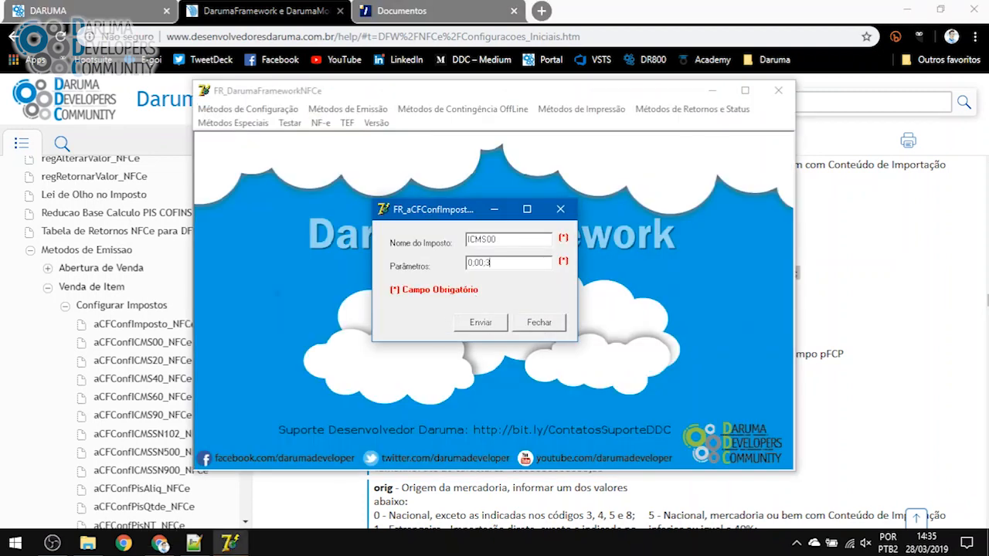
Leave vBC empty and enter the 12.00 ICMS rate, checking pICMS and vICMS in the help
key("alt+Tab")
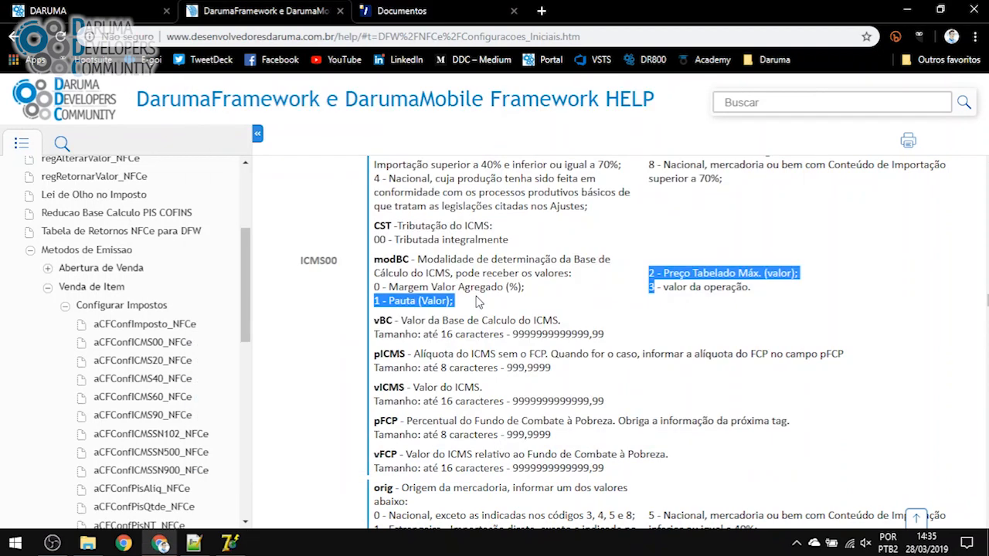
double_click(384, 320)
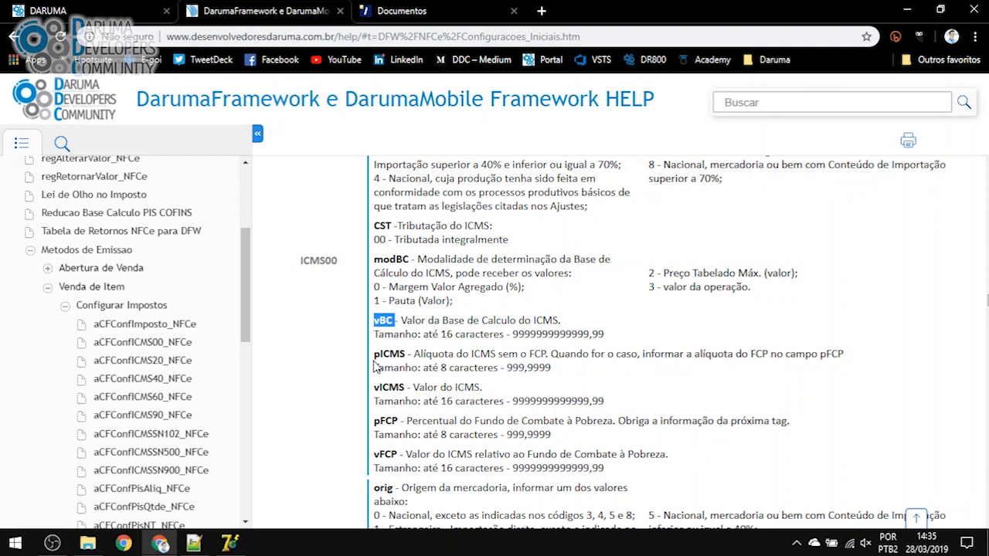
key("alt+Tab")
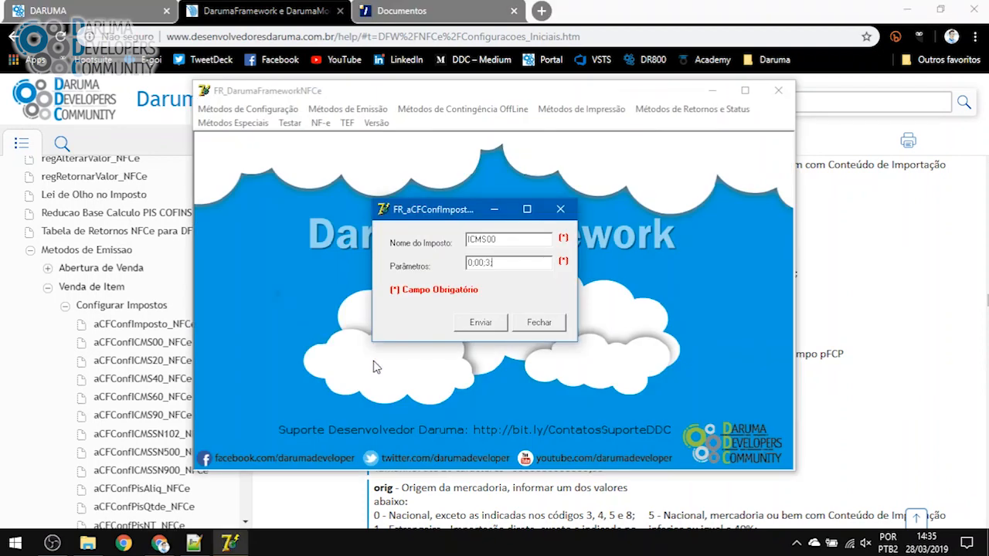
type(";")
key("alt+Tab")
double_click(390, 354)
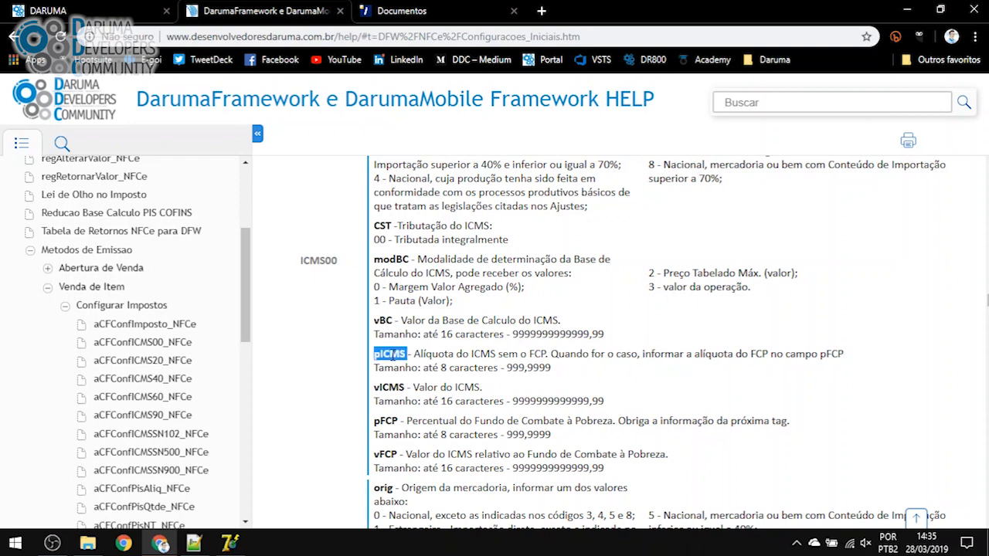
key("alt+Tab")
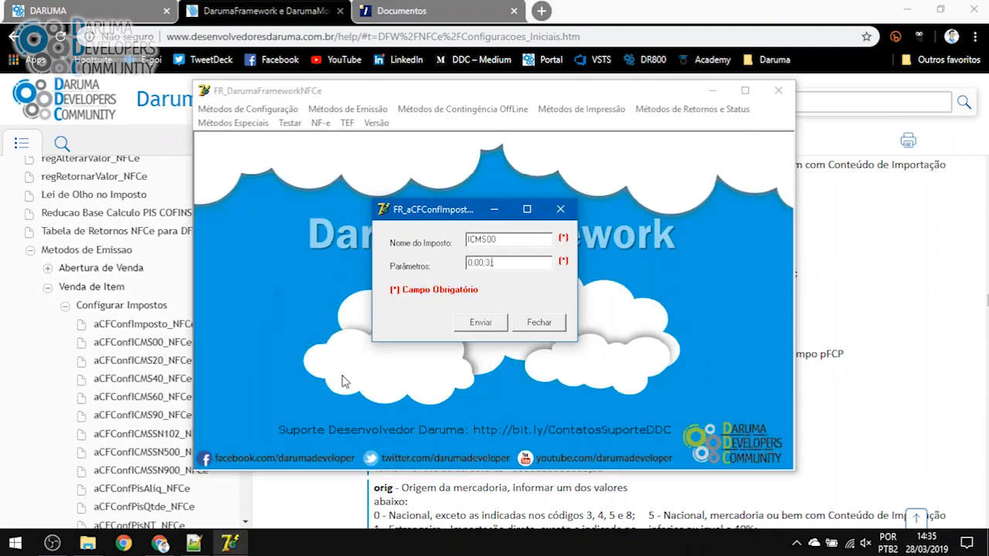
type("12.00;")
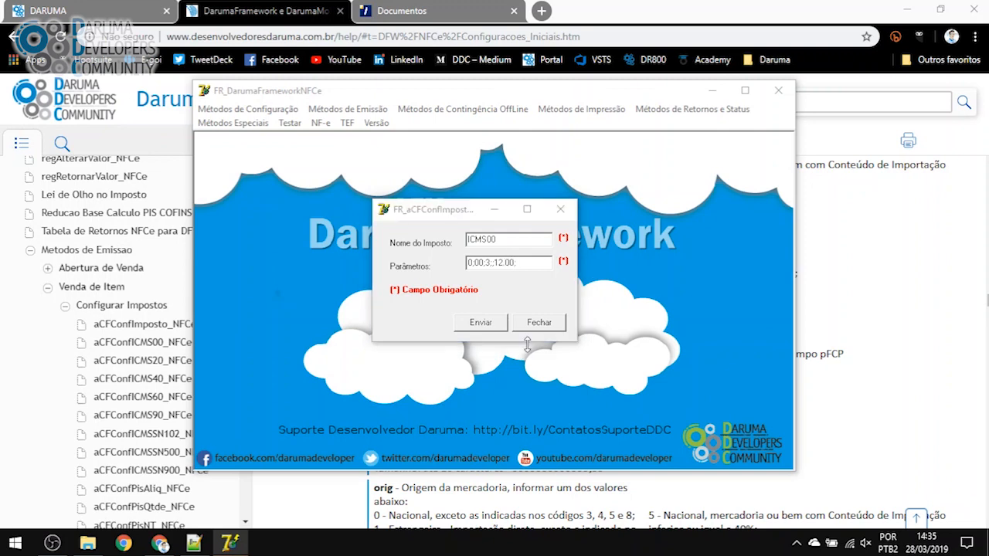
key("alt+Tab")
scroll(475, 360, "down", 3)
double_click(390, 292)
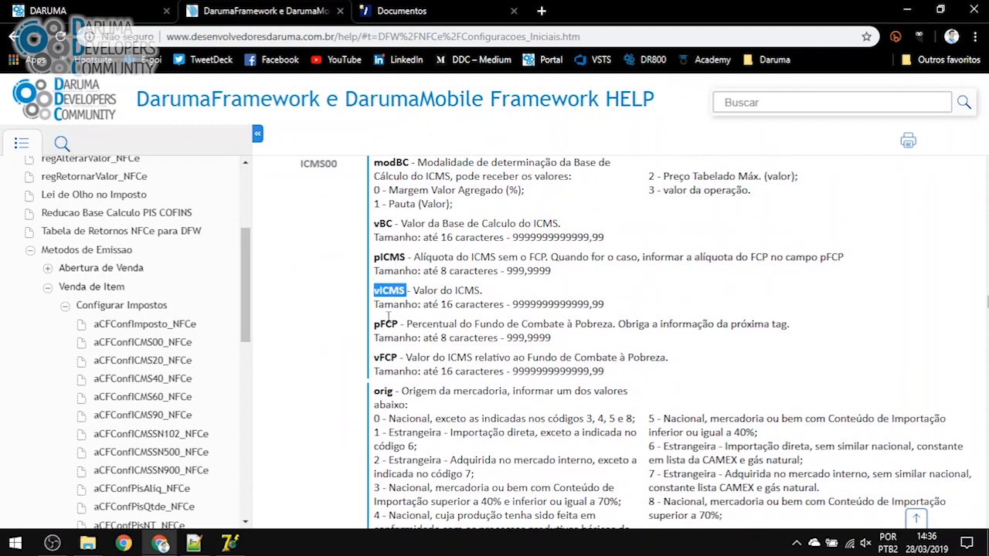
key("alt+Tab")
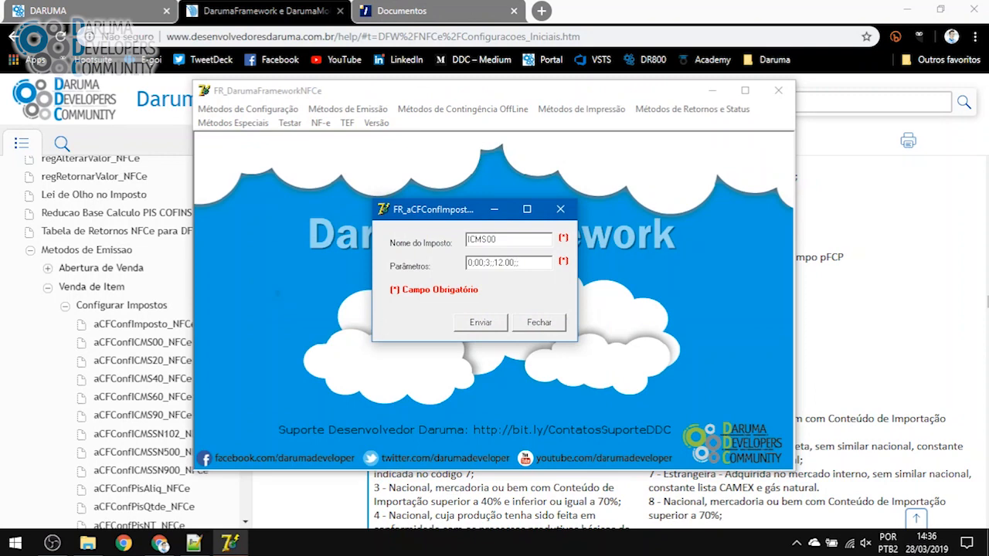
Enter the 1.00 FCP rate, then select the whole parameters value
key("alt+Tab")
double_click(385, 324)
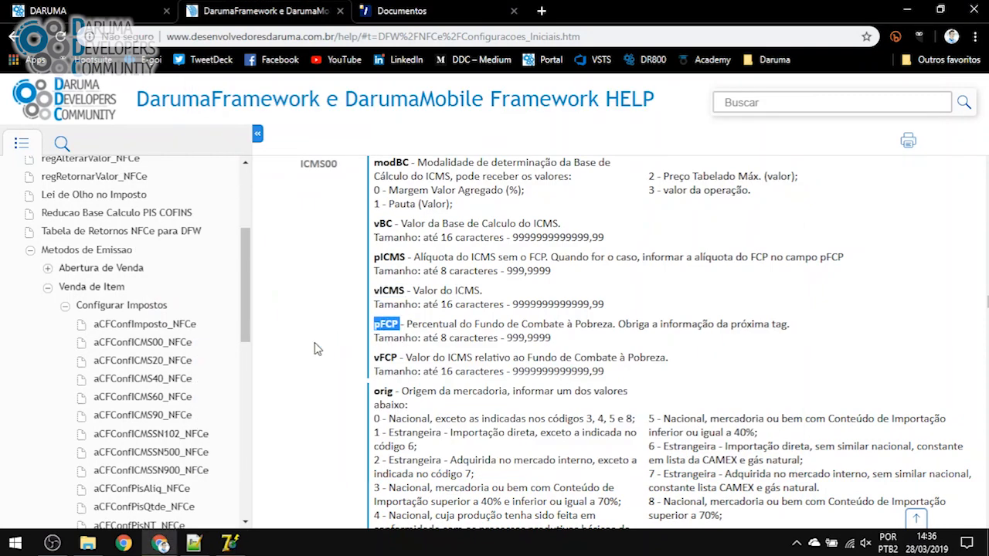
key("alt+Tab")
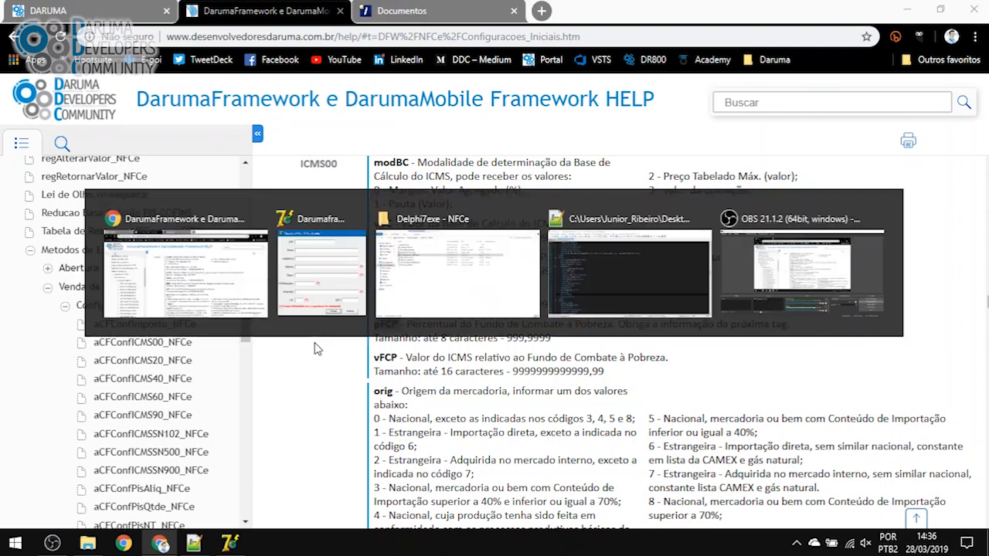
type("12.00;;1.00;")
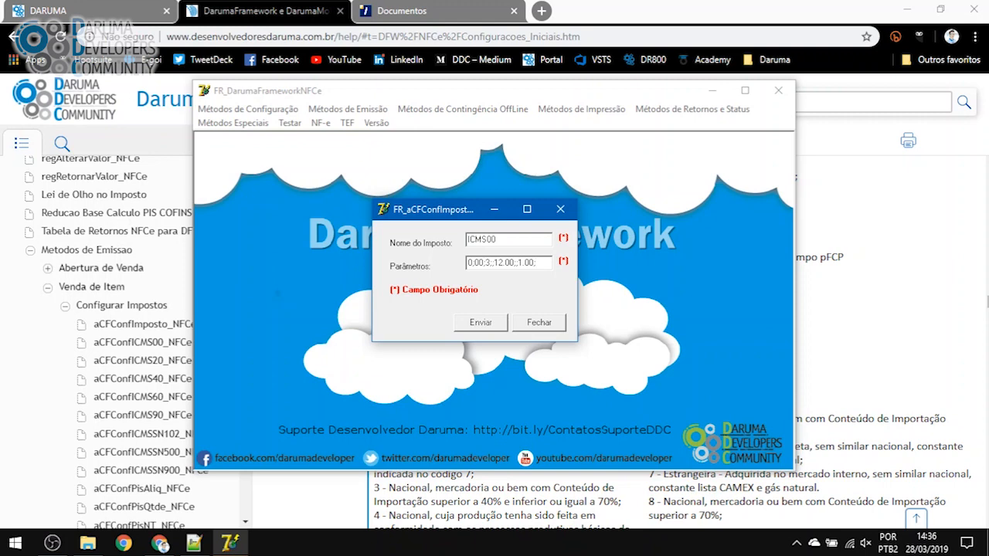
key("alt+Tab")
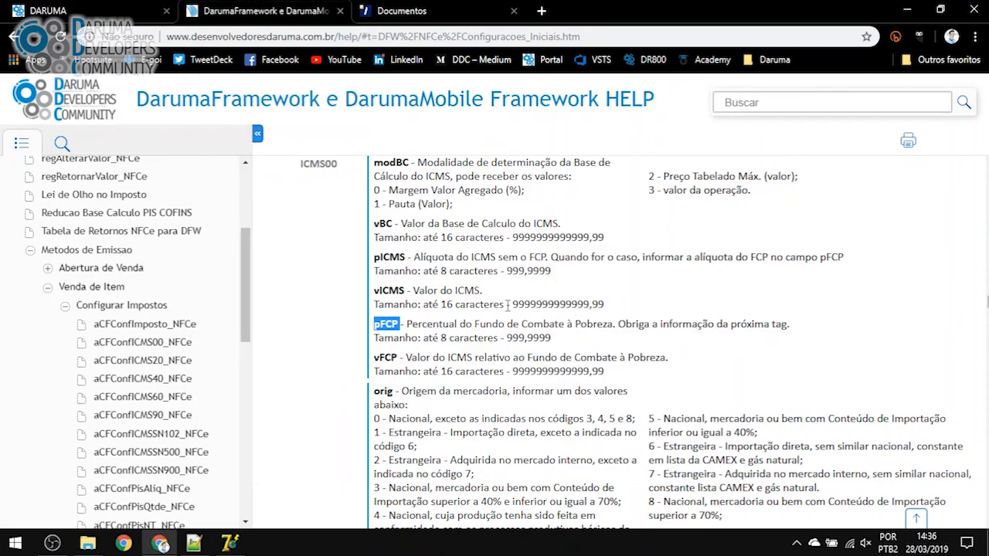
double_click(385, 357)
scroll(347, 374, "down", 2)
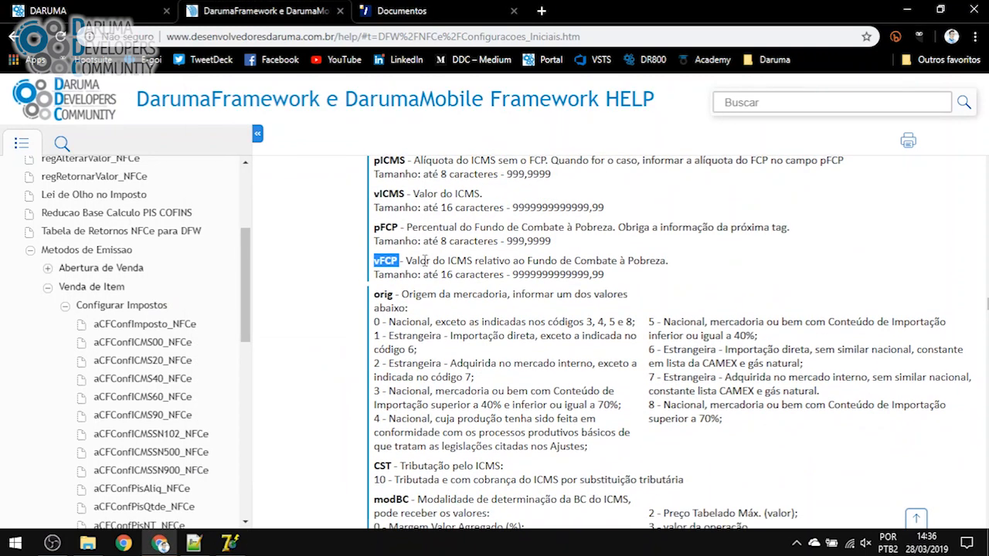
scroll(471, 291, "up", 2)
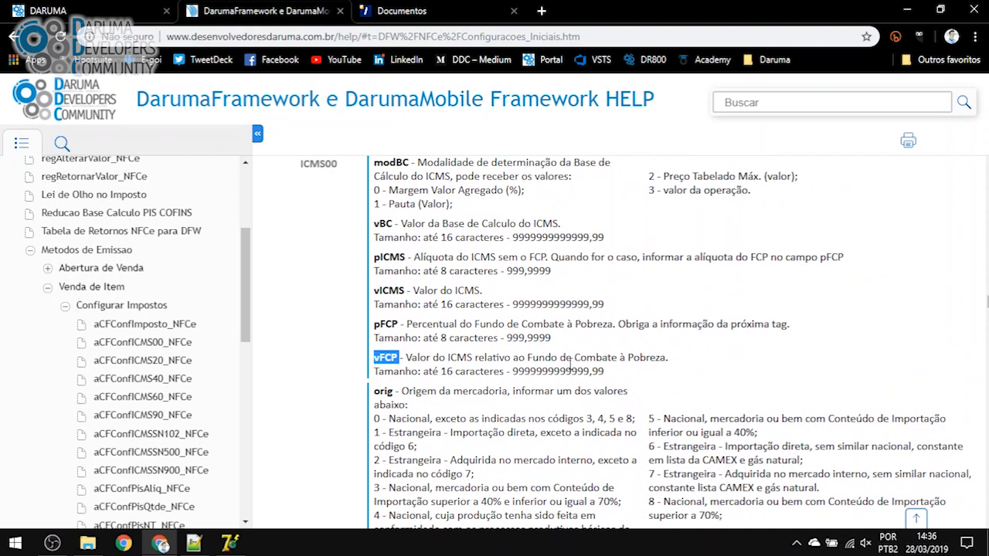
left_click_drag(622, 371, 377, 355)
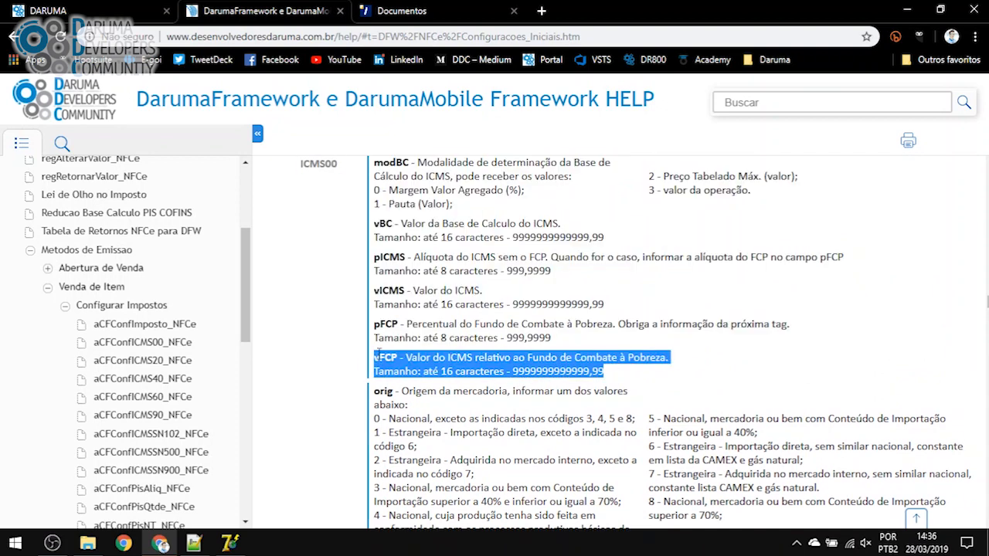
key("alt+Tab")
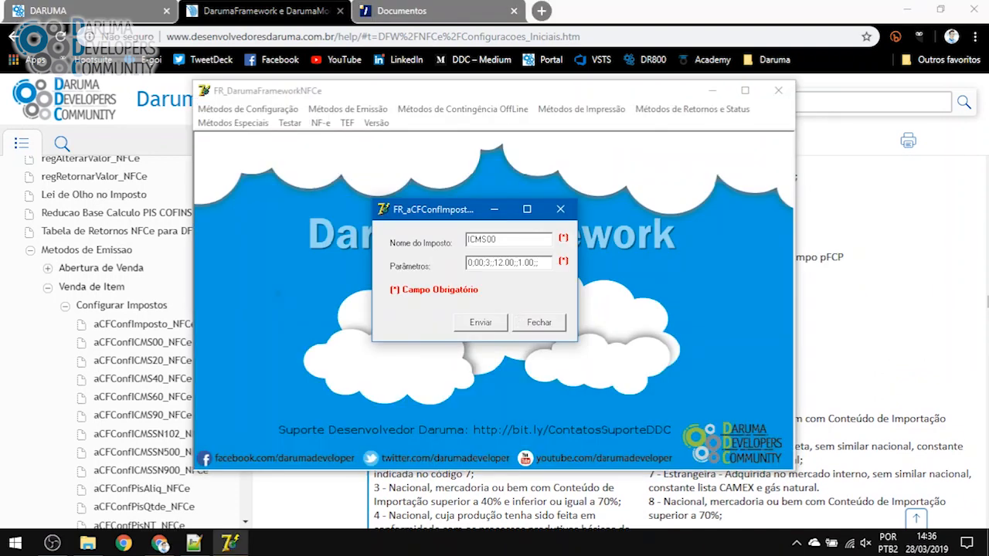
left_click_drag(543, 263, 467, 270)
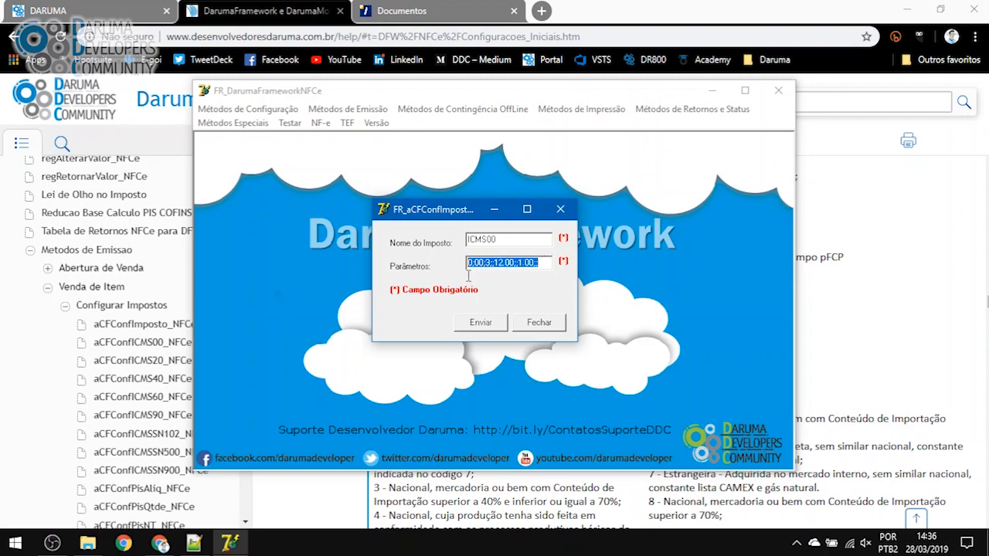
Reload and close GNE_Framework.xml in Notepad++, then paste the parameter string into new 2
left_click(197, 541)
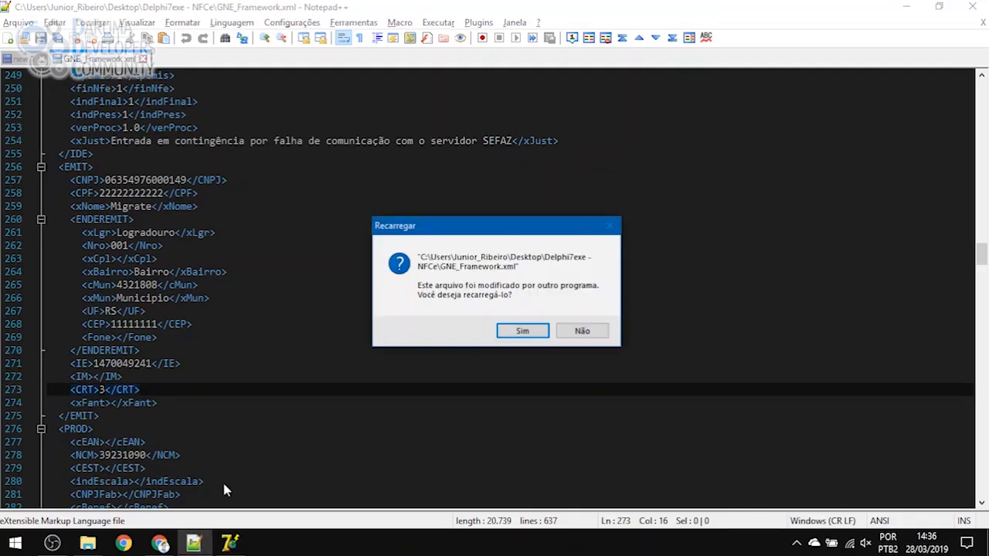
left_click(524, 331)
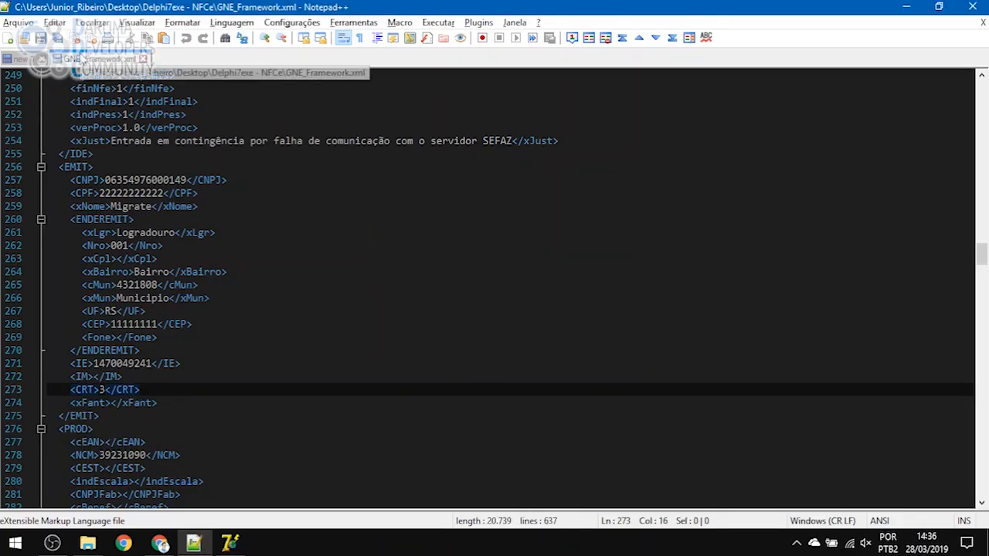
left_click(84, 59)
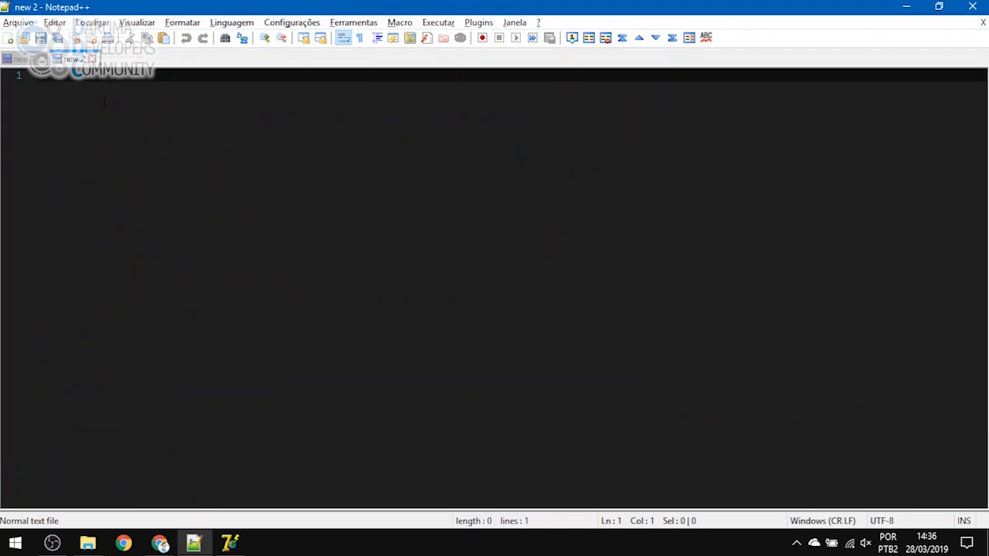
type("0;00;3;;12.00;;1.00;;")
Select the values 0, 3, 12.00 and 1.00 in the pasted string to verify them
key("Home")
key("shift+Right")
left_click_drag(43, 76, 47, 76)
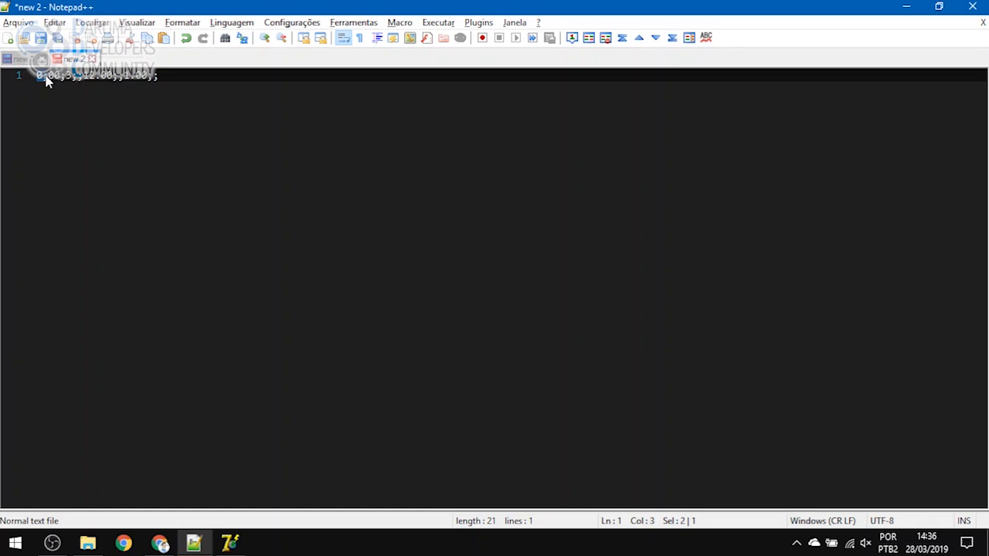
left_click(50, 76)
left_click_drag(66, 77, 77, 78)
left_click(82, 89)
left_click_drag(84, 75, 120, 76)
left_click(120, 77)
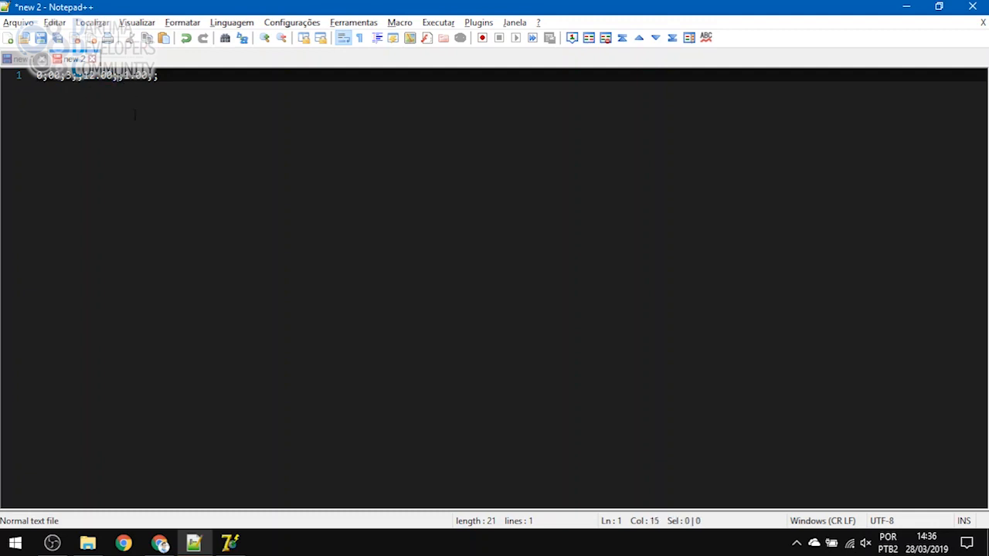
left_click_drag(125, 76, 153, 76)
key("End")
left_click_drag(177, 77, 54, 76)
left_click(32, 76)
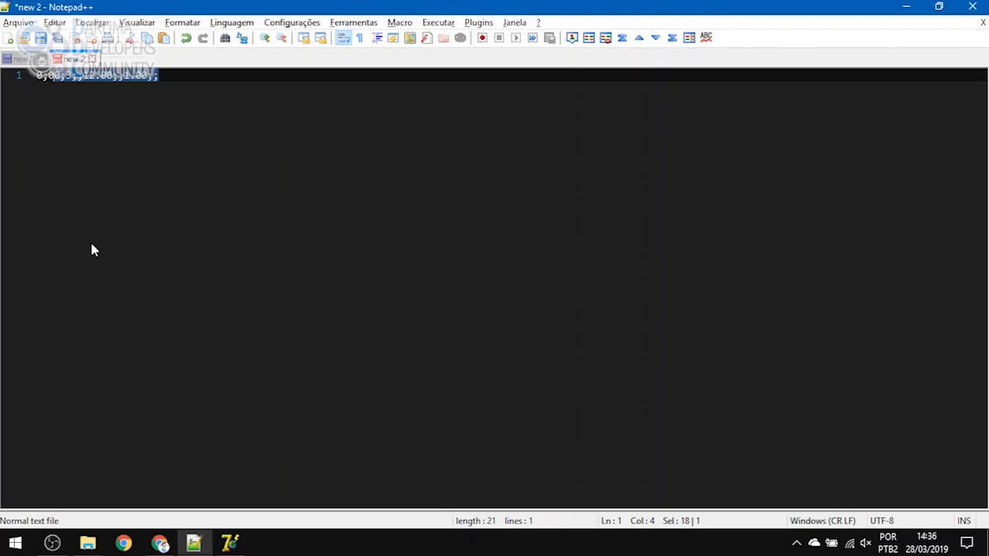
left_click(229, 543)
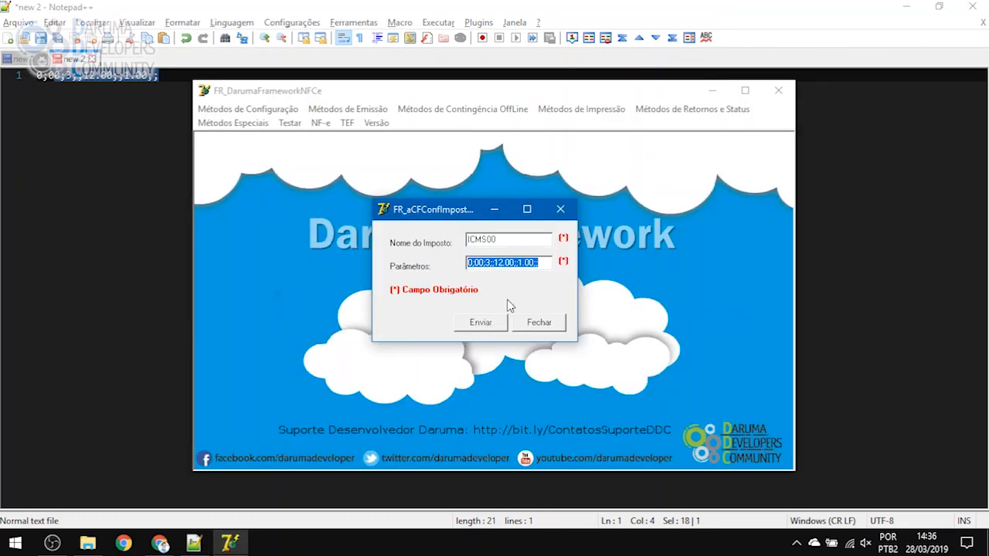
Send the ICMS00 configuration, confirm the success message, and close the tax dialog
left_click(481, 324)
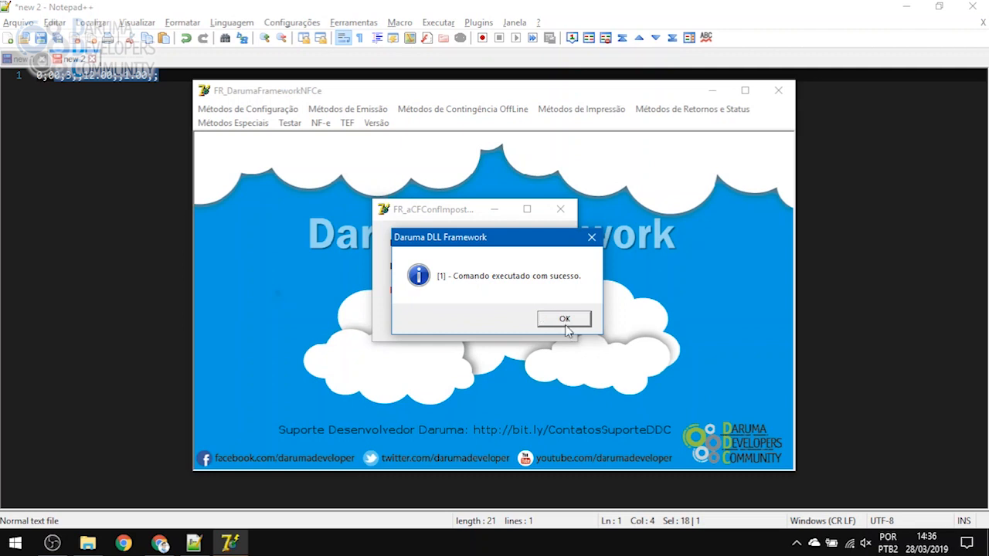
left_click(565, 320)
left_click(561, 209)
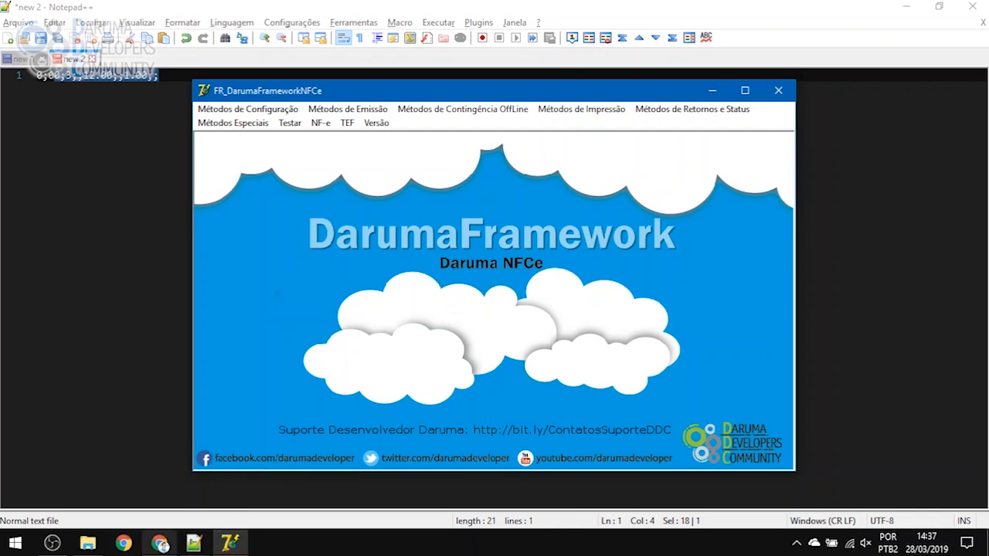
Scroll the help page to the PIS group with its PISALIQ and PISQTDE fields
left_click(160, 544)
scroll(302, 391, "down", 5)
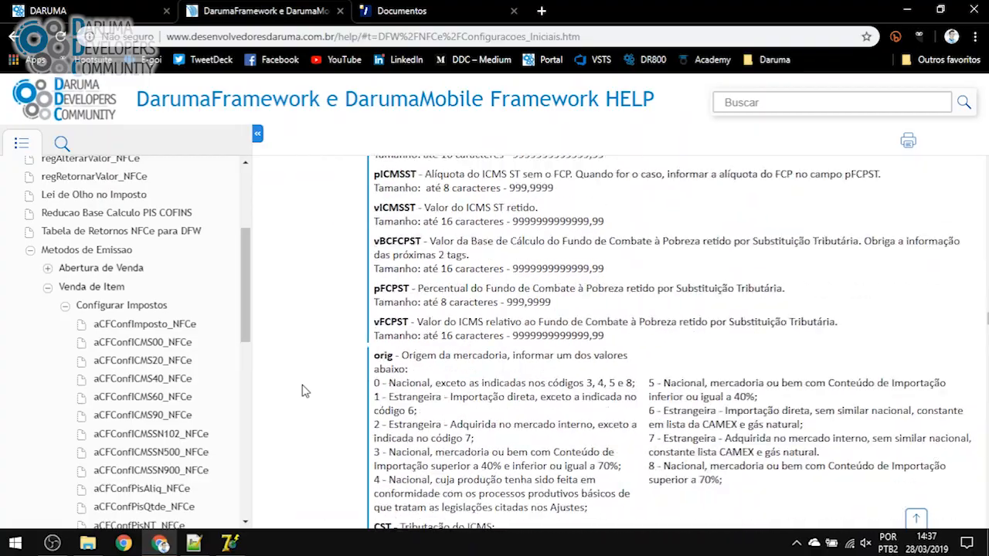
scroll(302, 391, "down", 10)
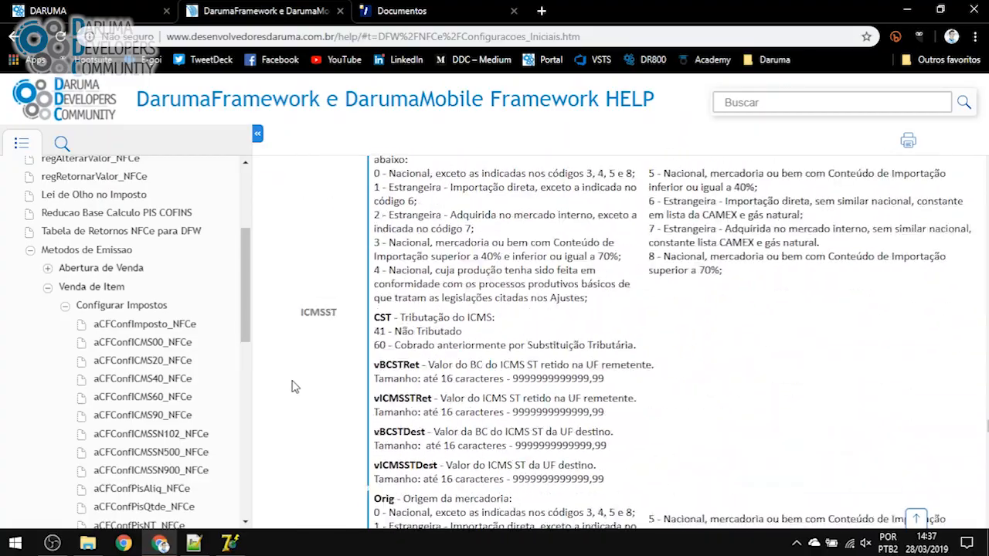
scroll(295, 384, "down", 10)
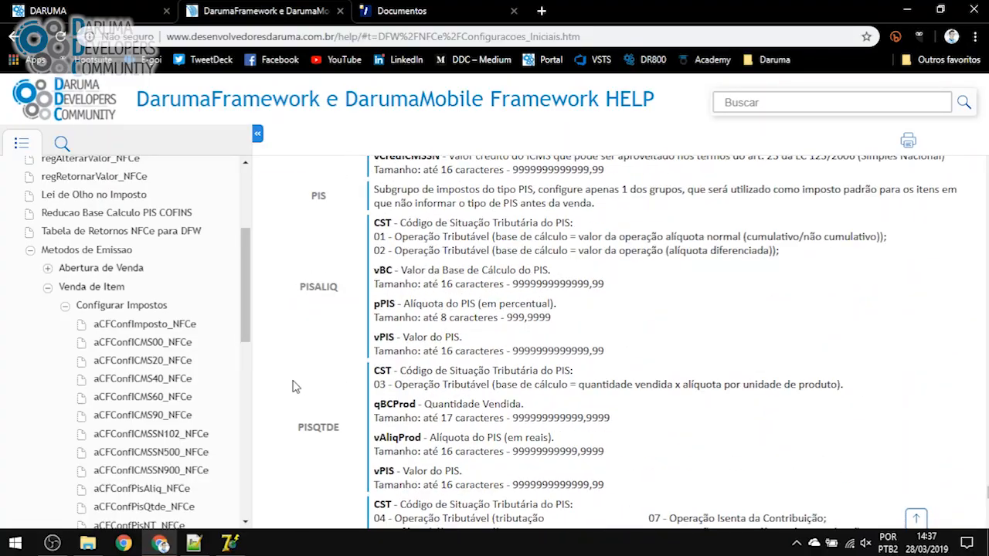
scroll(298, 348, "up", 1)
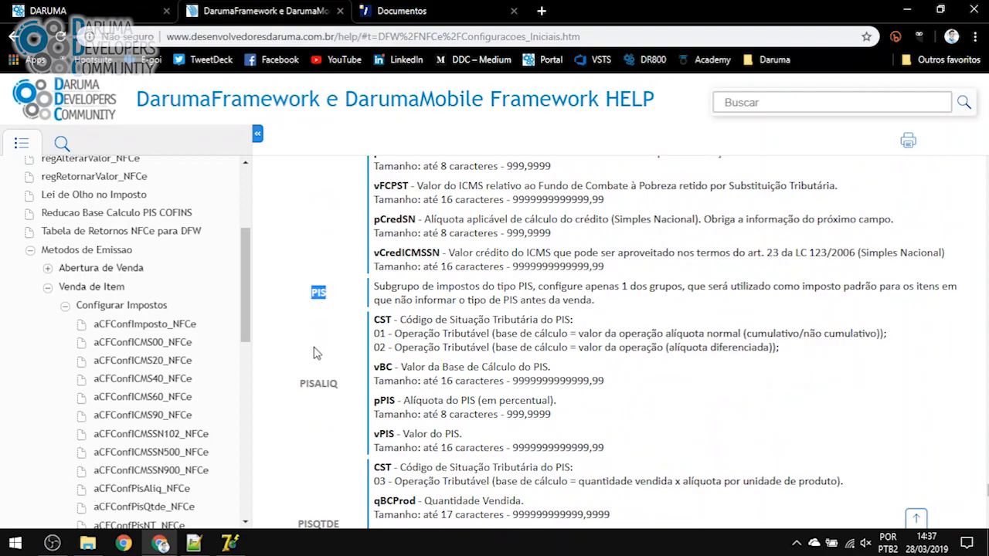
scroll(315, 350, "down", 2)
scroll(316, 355, "down", 4)
scroll(315, 353, "up", 2)
scroll(316, 353, "down", 4)
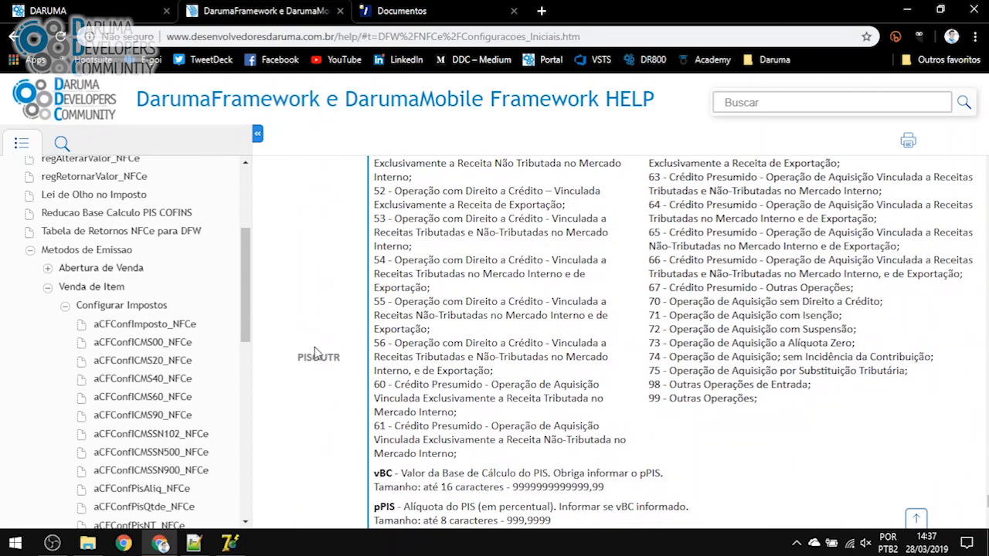
scroll(323, 371, "down", 7)
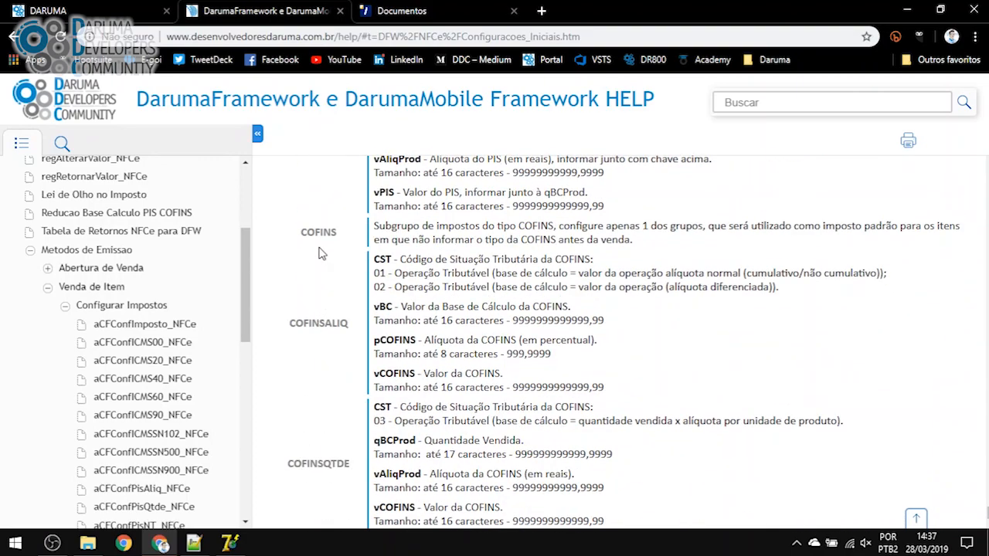
scroll(324, 294, "up", 1)
scroll(325, 340, "up", 12)
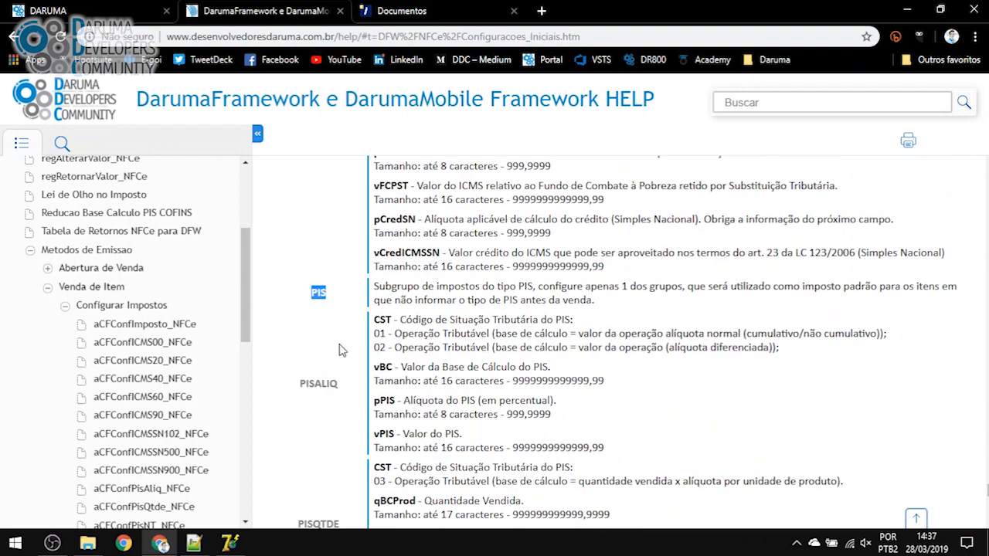
Reopen the aCFConfImposto general tax form from Métodos de Emissão > Impostos > Método Geral
left_click(230, 544)
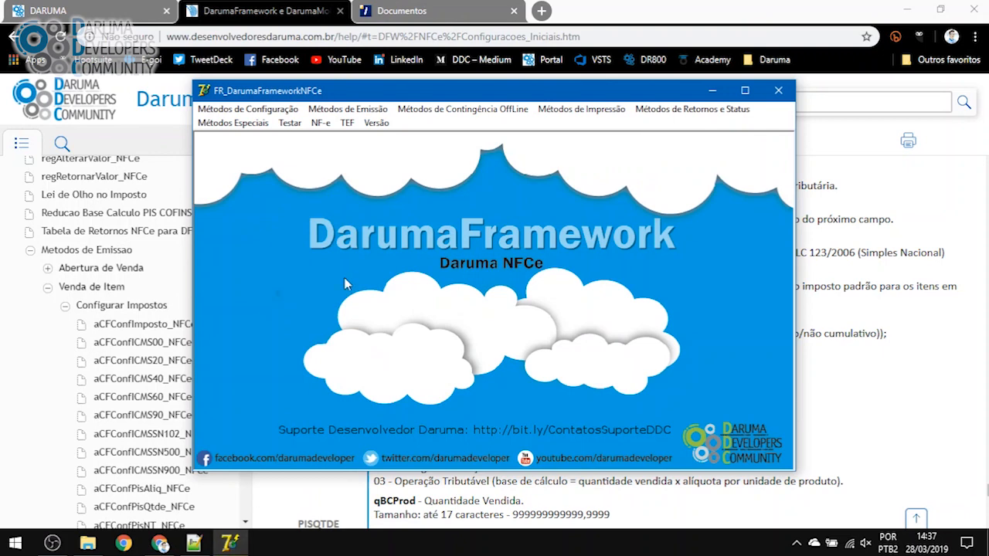
left_click(352, 110)
mouse_move(386, 142)
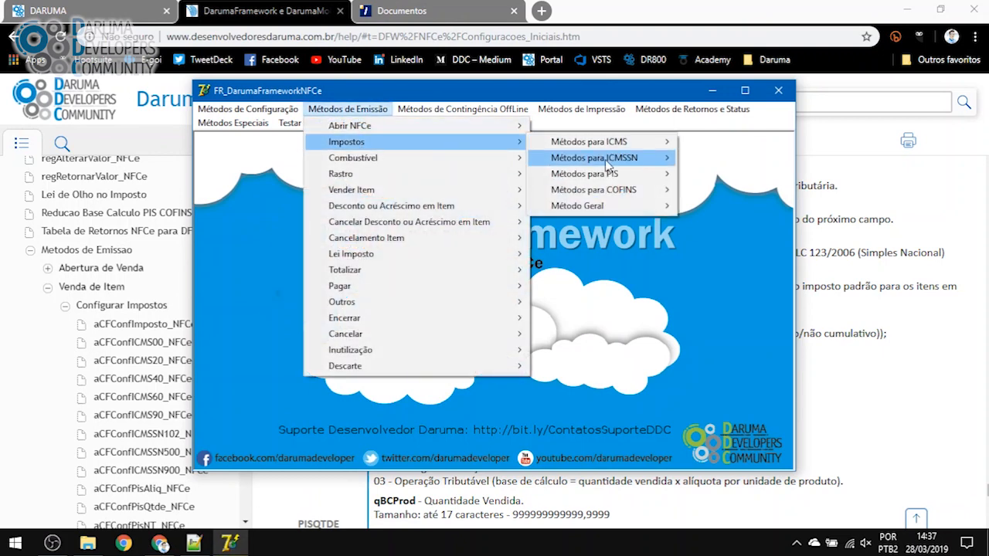
mouse_move(603, 206)
left_click(727, 204)
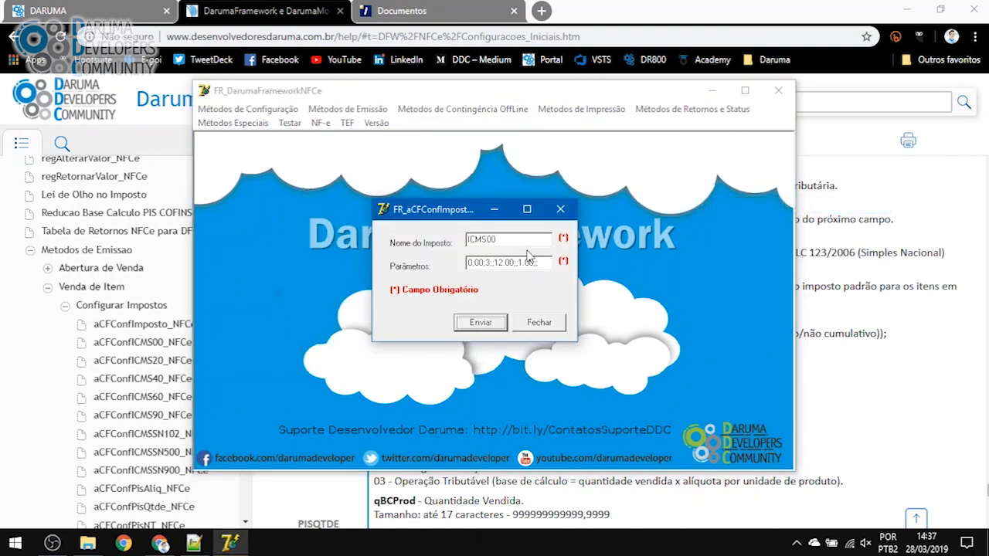
Paste PISALIQ from the help as the tax name and clear the old parameters
left_click(859, 378)
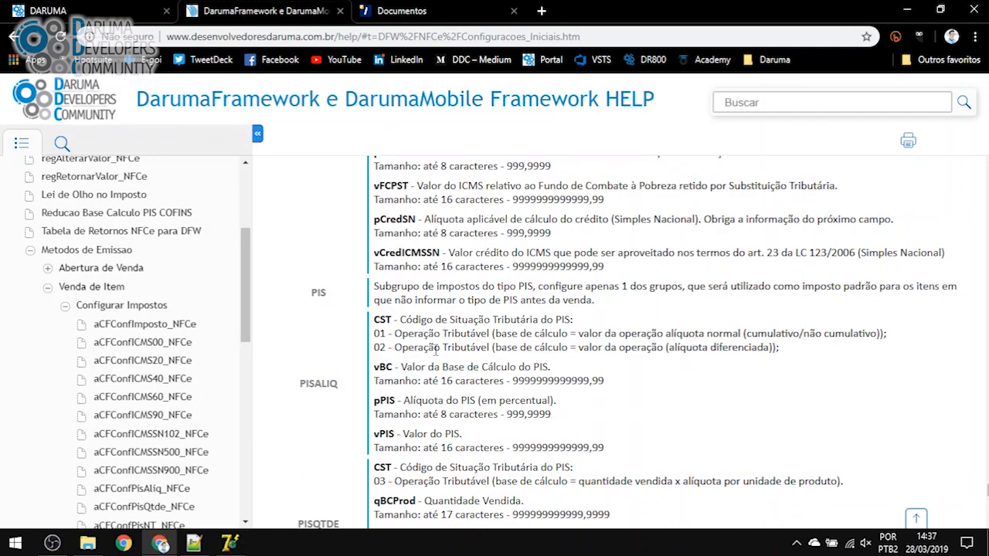
scroll(315, 378, "down", 1)
double_click(321, 285)
key("ctrl+c")
key("alt+Tab")
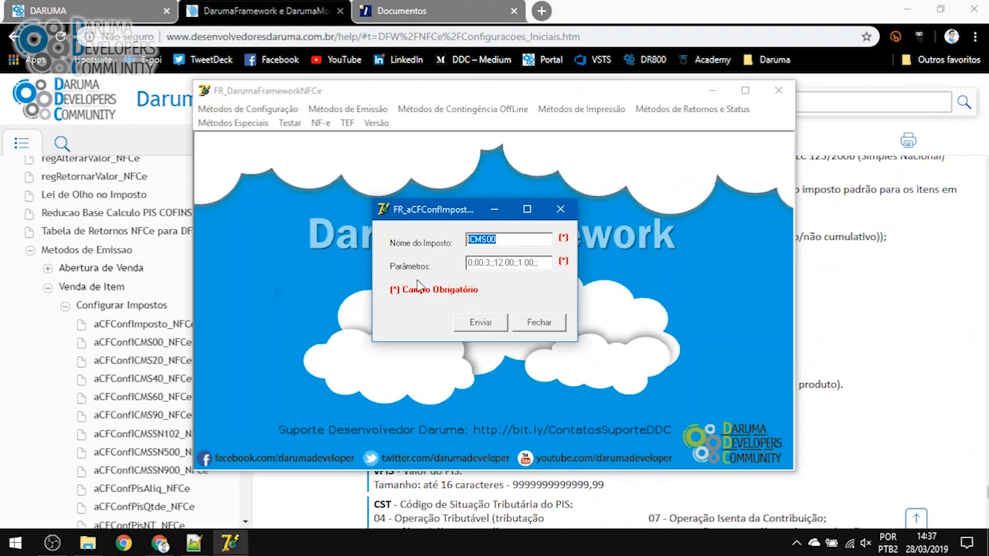
key("alt+Tab")
key("alt+Tab")
key("ctrl+v")
left_click_drag(544, 266, 323, 282)
key("BackSpace")
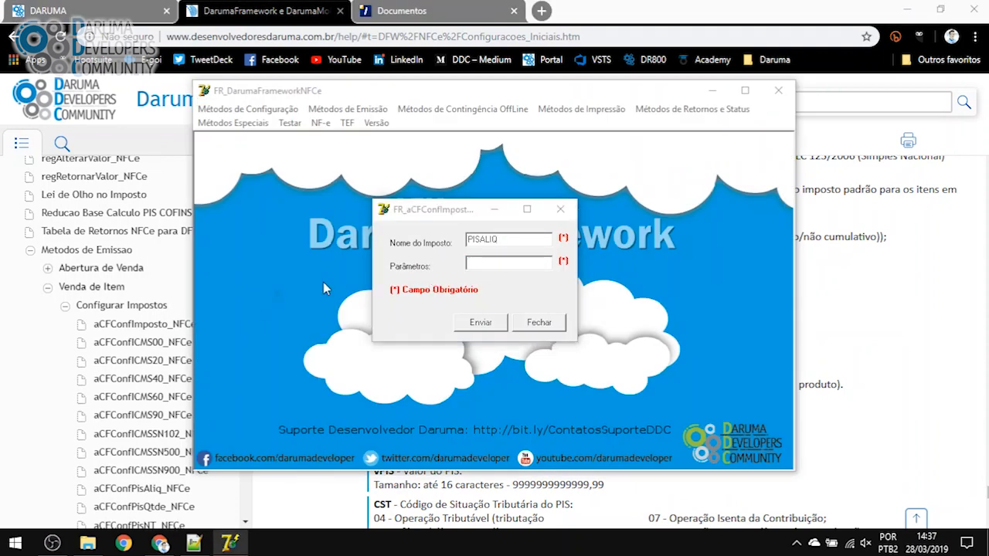
Type the PIS parameters 01;;02.00; while reading the PIS field order in the help
key("alt+Tab")
left_click(380, 228)
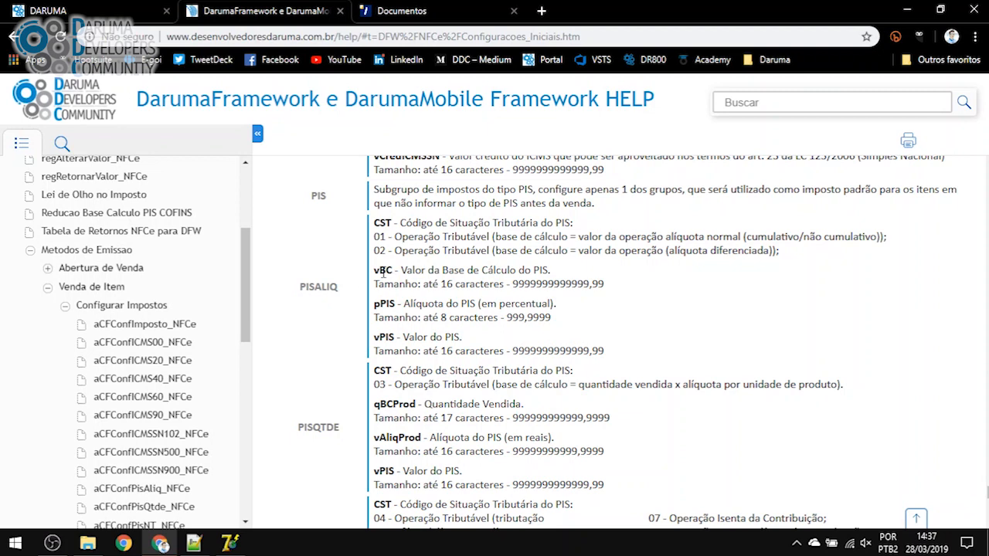
key("alt+Tab")
type("01")
key("alt+Tab")
key("alt+Tab")
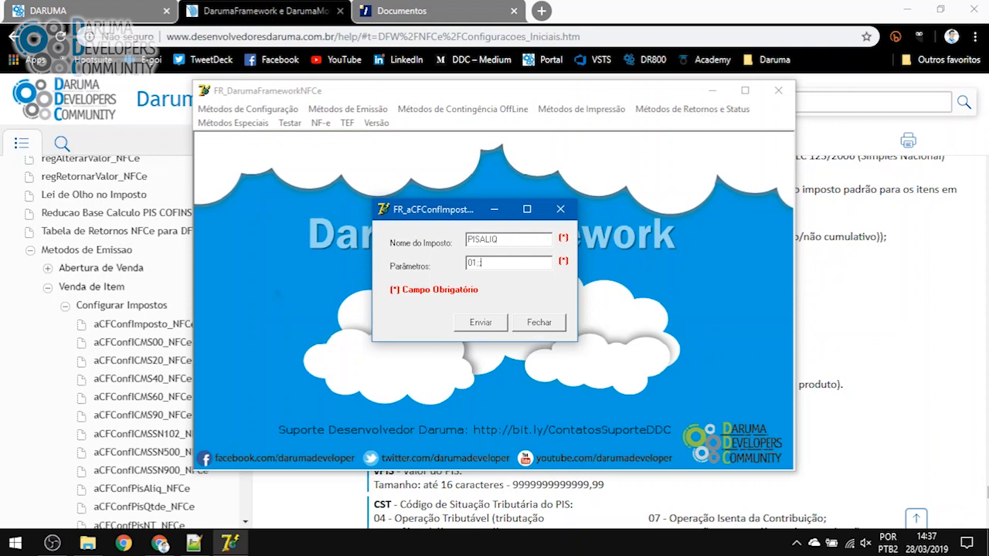
key("alt+Tab")
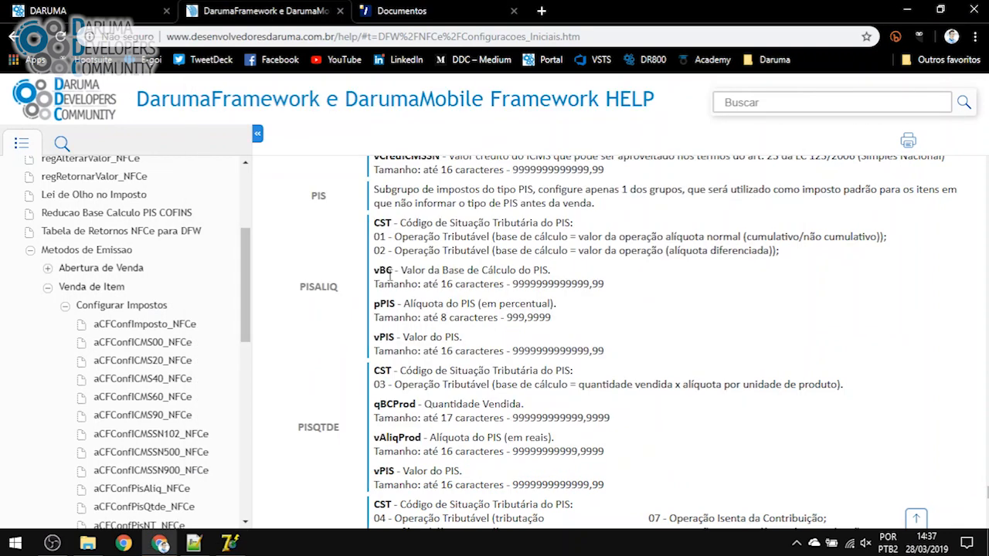
key("alt+Tab")
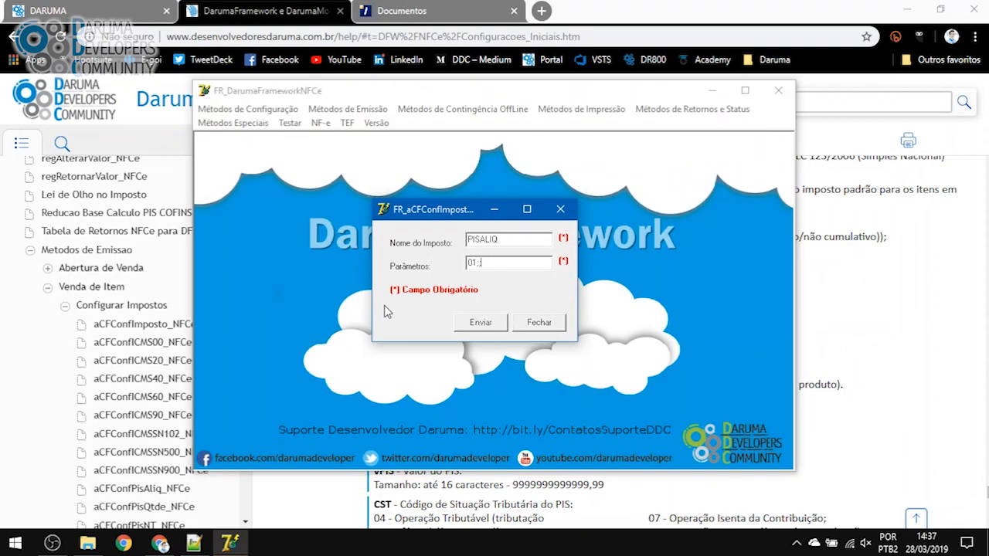
type("02.00")
key("alt+Tab")
key("alt+Tab")
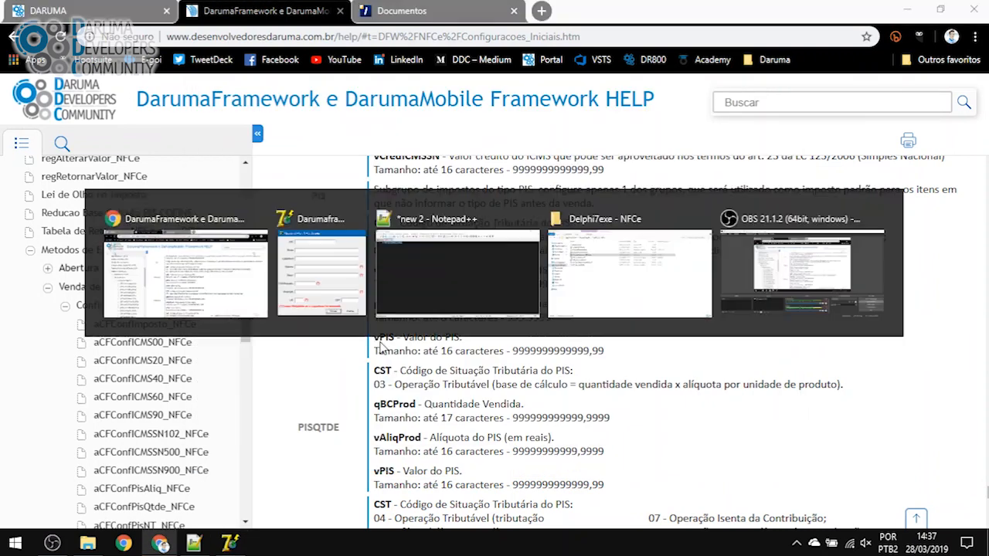
type(";;02.00;;")
key("alt+Tab")
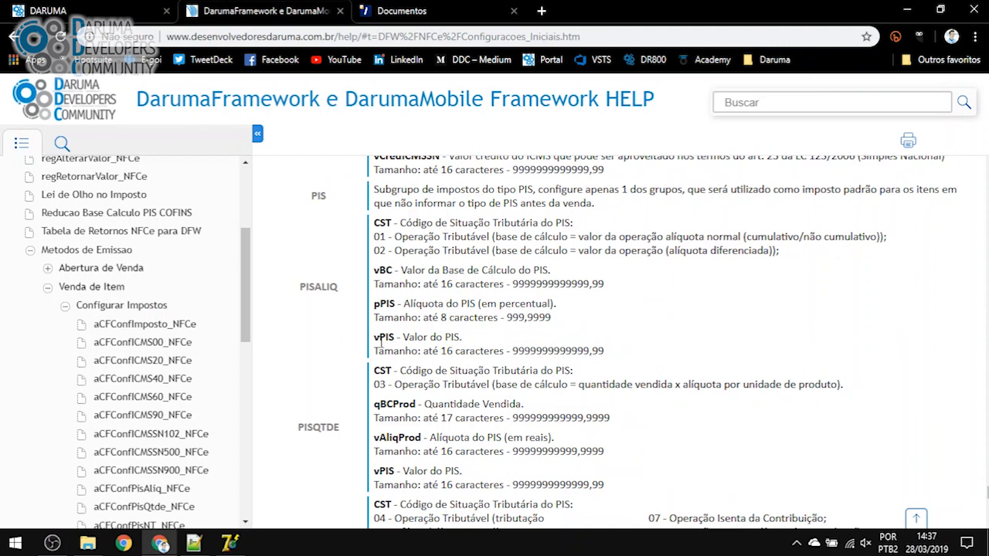
Review the PISALIQ field descriptions in the DarumaFramework help page
scroll(337, 335, "down", 2)
scroll(308, 329, "up", 1)
left_click_drag(632, 354, 350, 214)
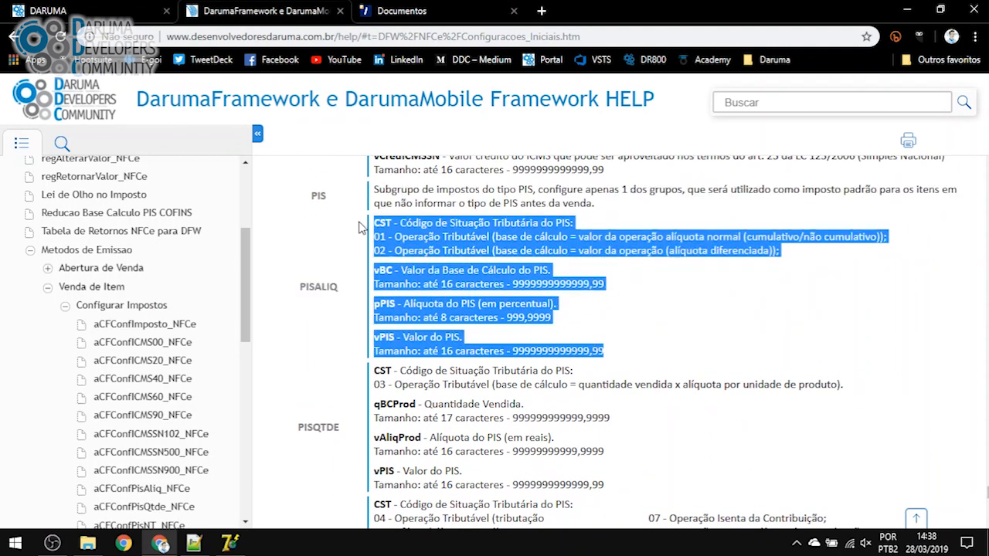
key("alt+Tab")
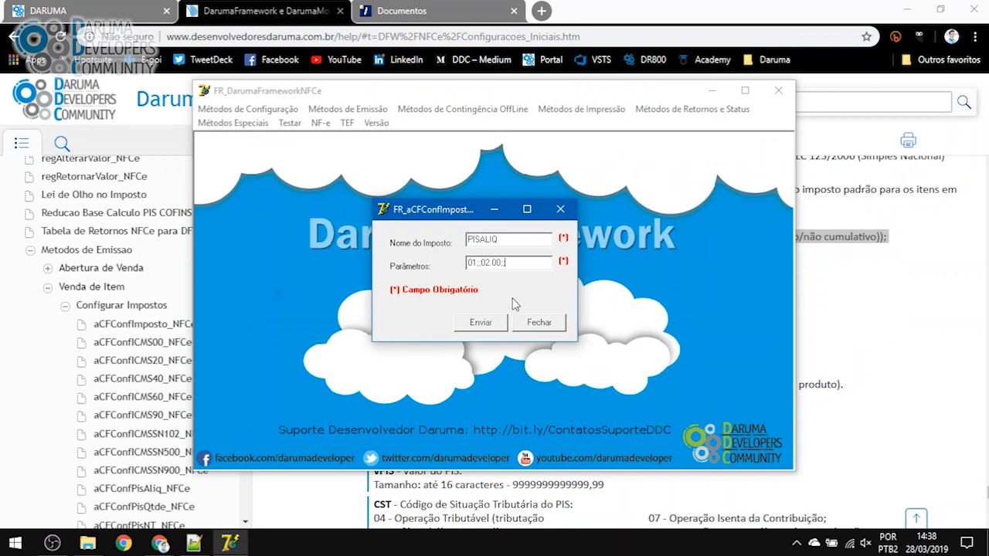
Send PISALIQ with parameters 01;;02.00;; and acknowledge the success message
double_click(471, 263)
double_click(493, 263)
left_click_drag(491, 262, 485, 262)
left_click(518, 263)
left_click(479, 325)
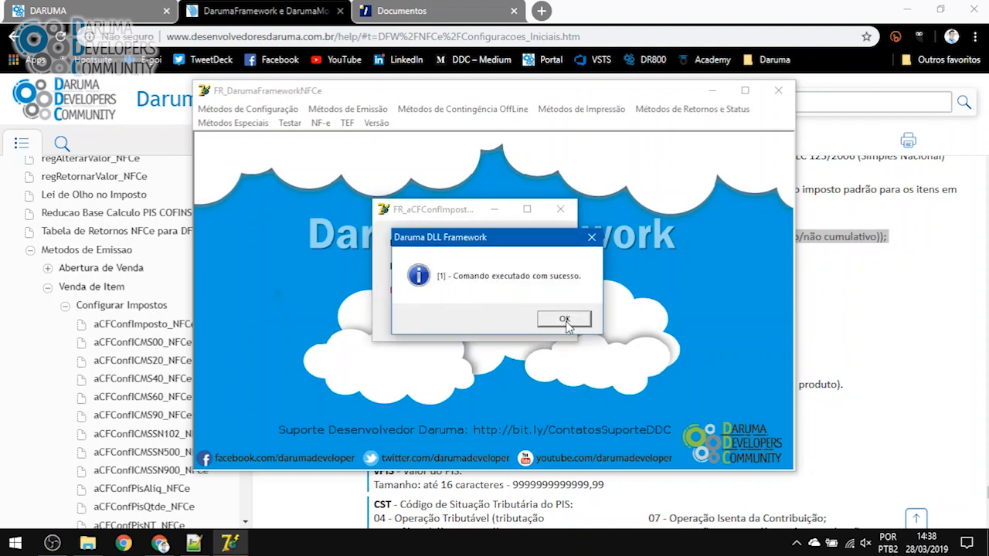
left_click(566, 321)
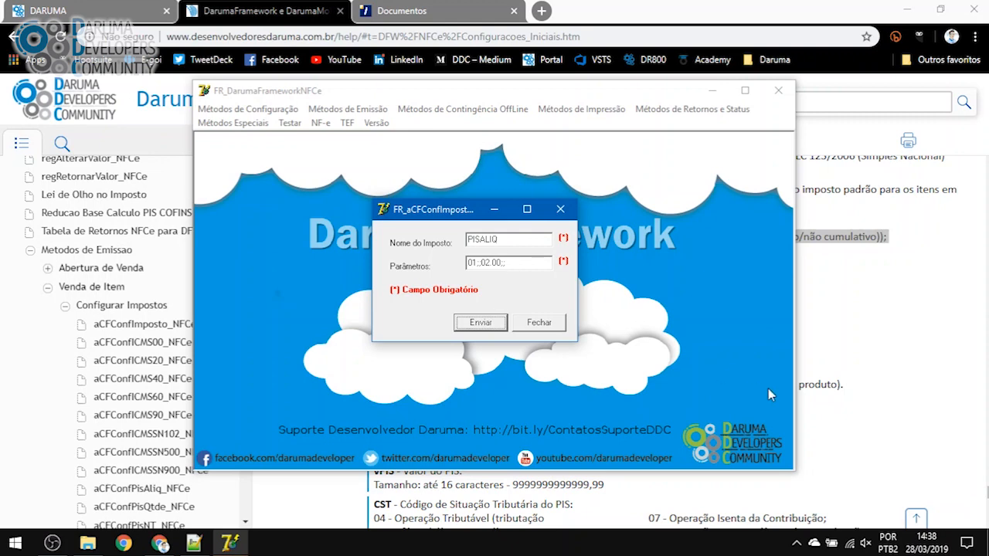
left_click(856, 391)
scroll(342, 387, "down", 10)
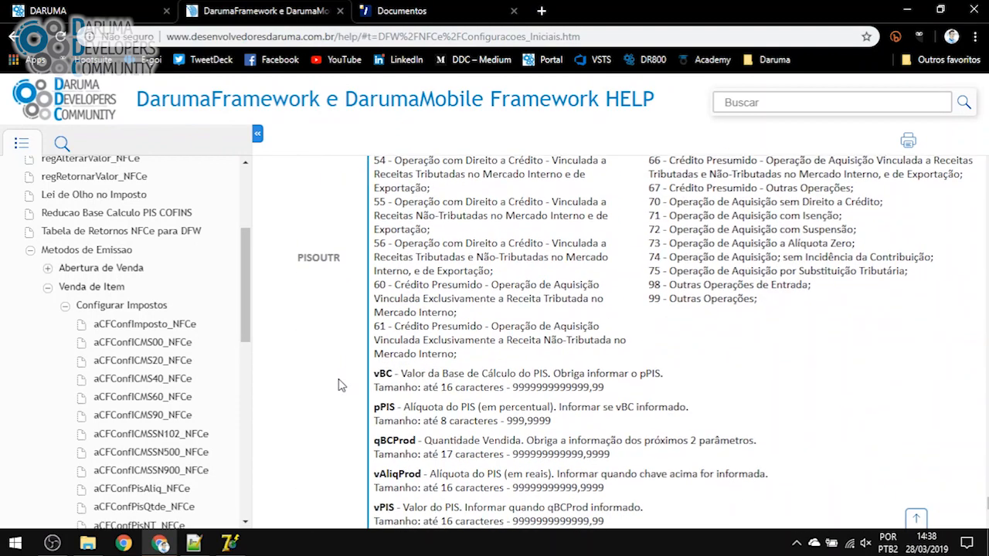
Copy COFINSALIQ from the help text into the Nome do Imposto field
scroll(340, 384, "down", 2)
scroll(320, 331, "up", 2)
double_click(324, 322)
key("ctrl+c")
key("alt+Tab")
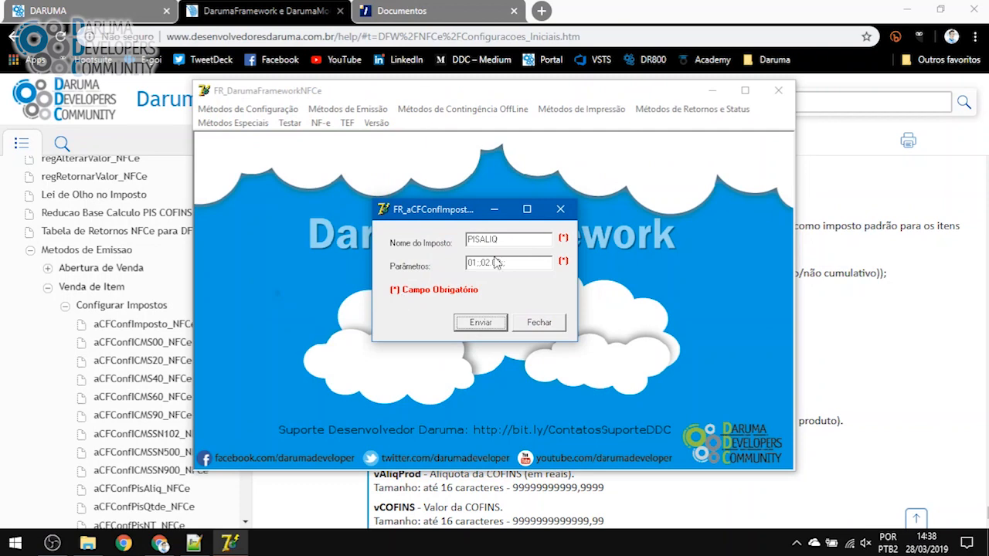
key("shift+Tab")
key("ctrl+v")
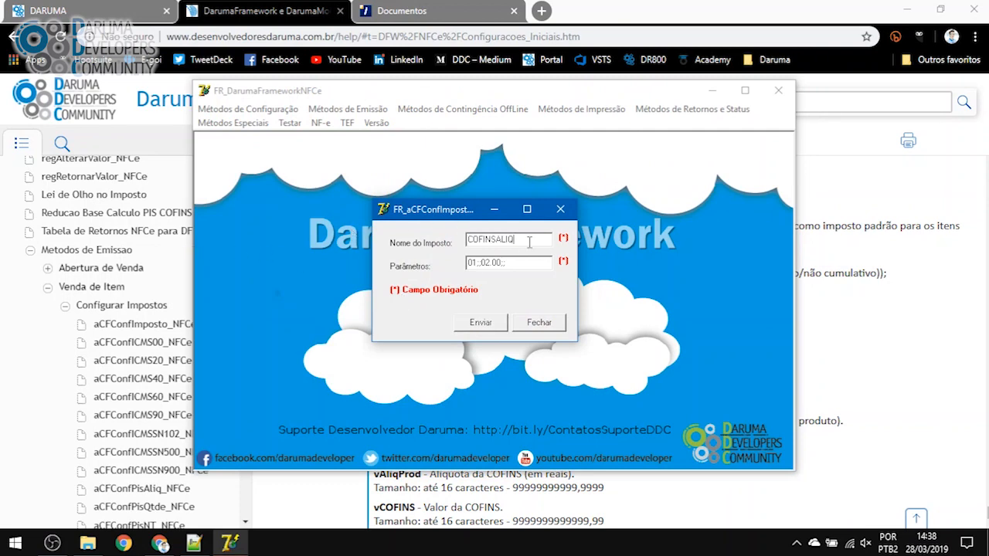
key("Tab")
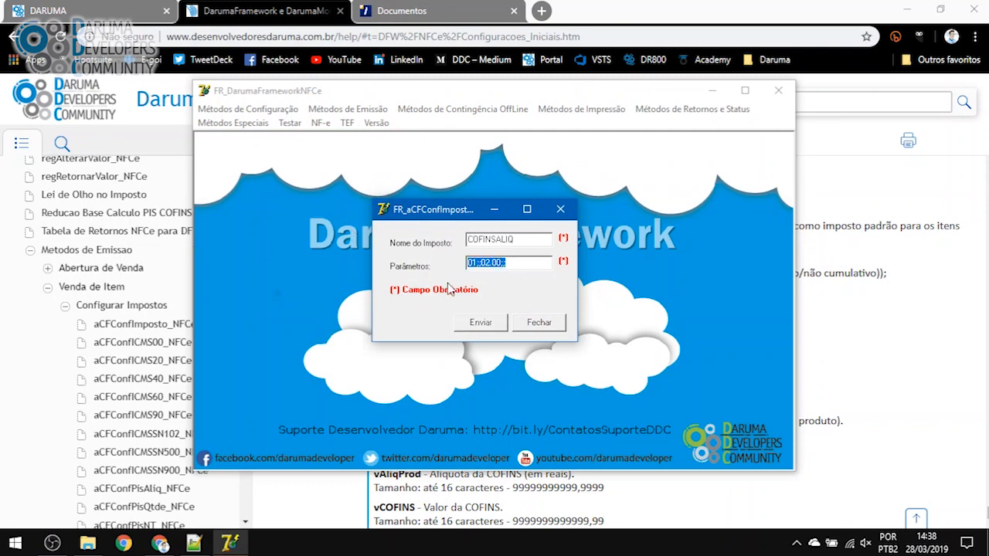
Send COFINSALIQ with parameters 01;;02.00;;, confirm success and close the tax form
key("alt+Tab")
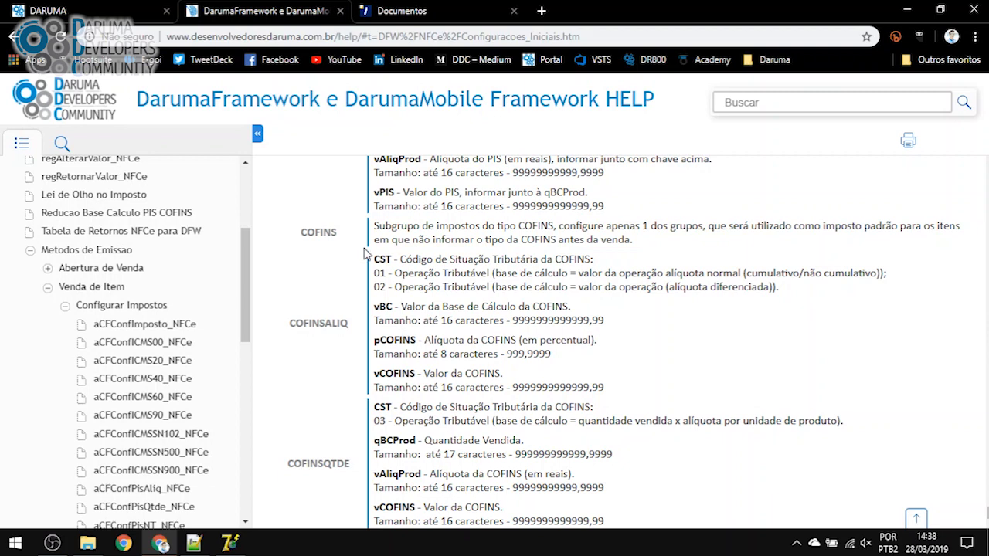
left_click_drag(374, 258, 612, 392)
left_click(613, 387)
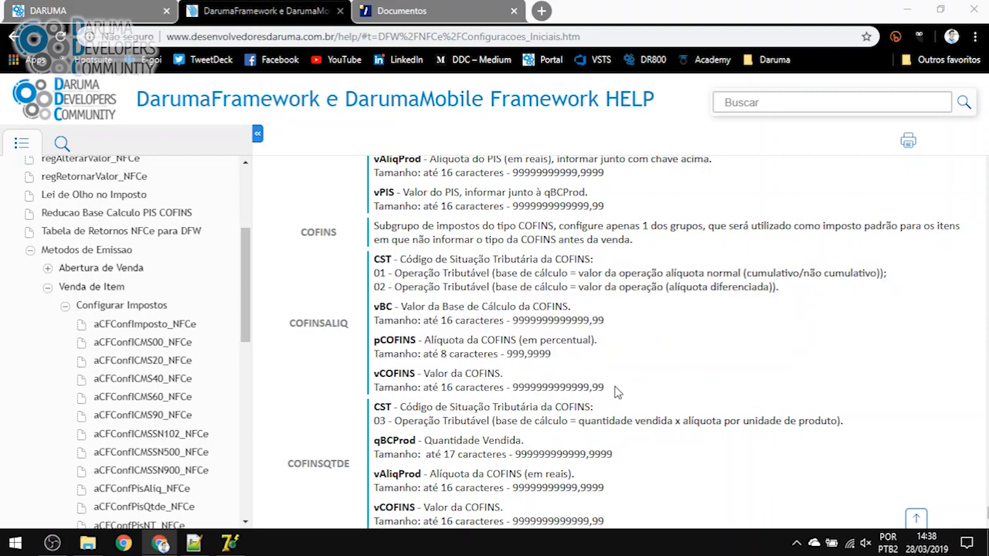
key("alt+Tab")
left_click(521, 267)
left_click(485, 327)
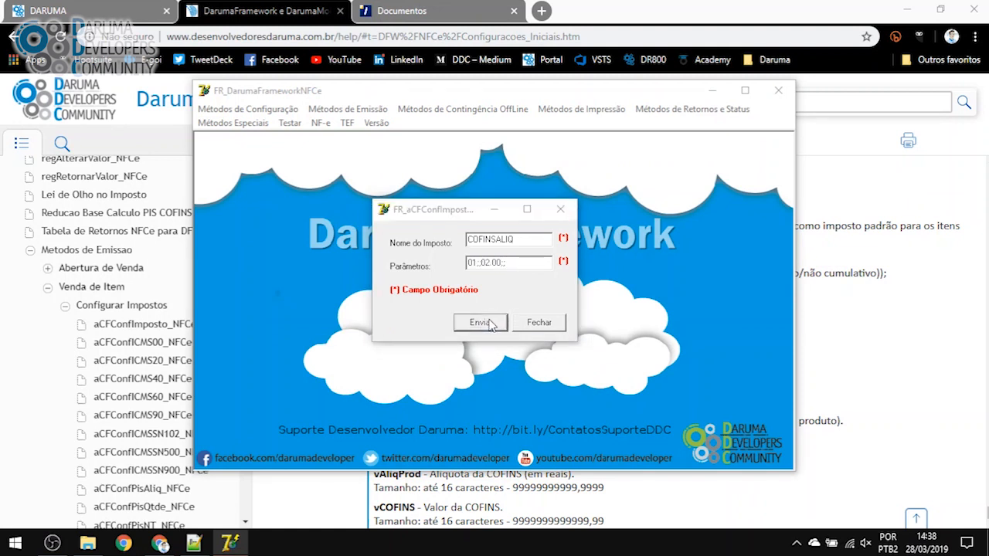
left_click(555, 326)
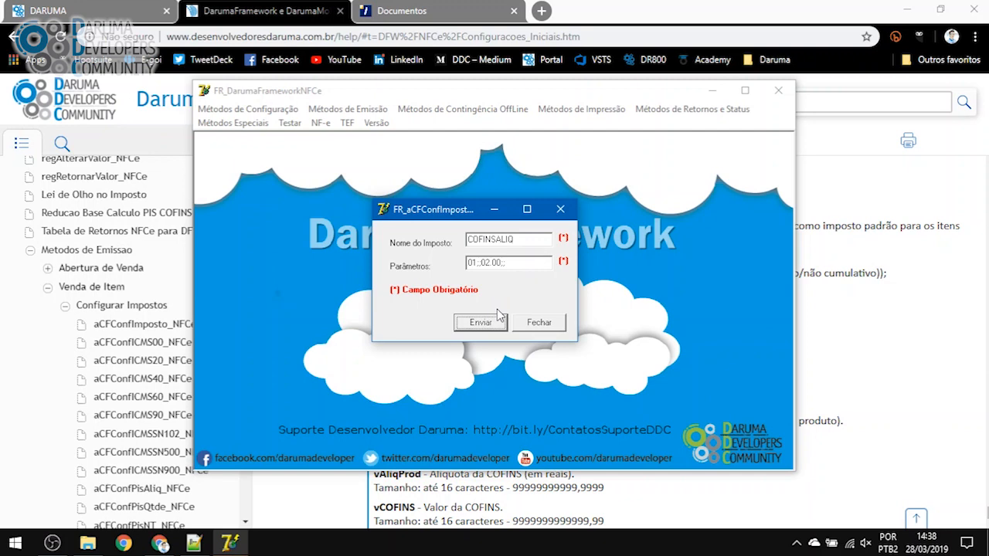
left_click(560, 208)
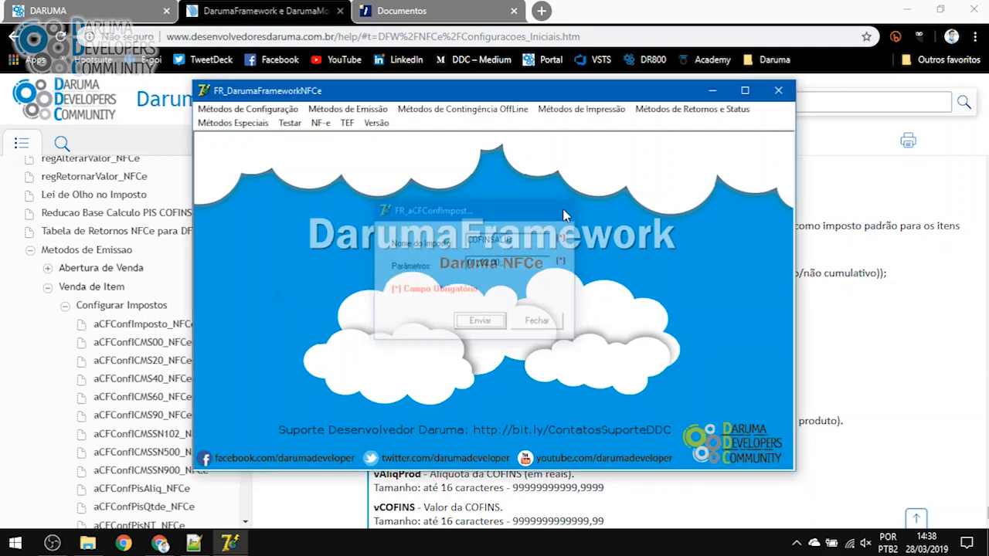
Open the aCFVenderCompleto item-sale form and set Alíquota to 12.00
left_click(348, 109)
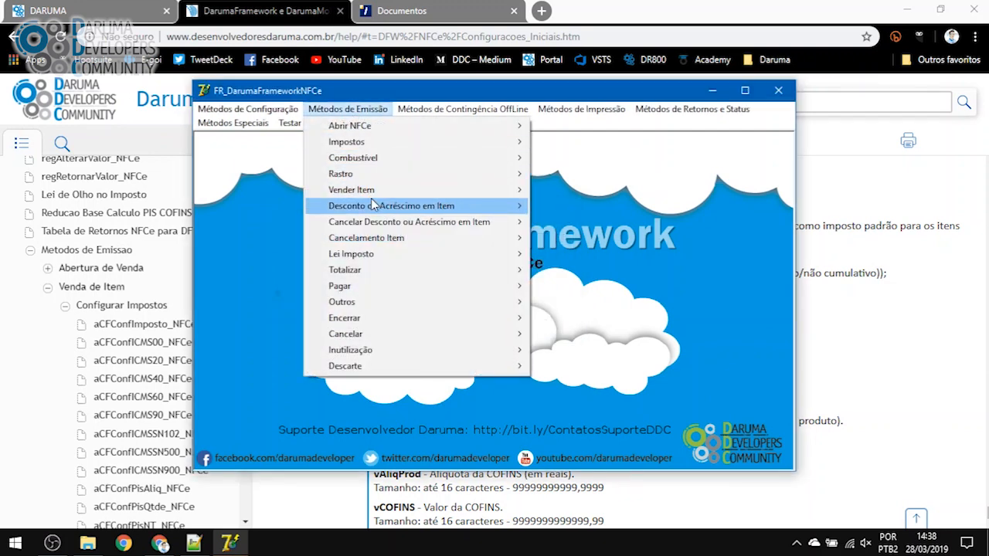
mouse_move(377, 196)
left_click(636, 205)
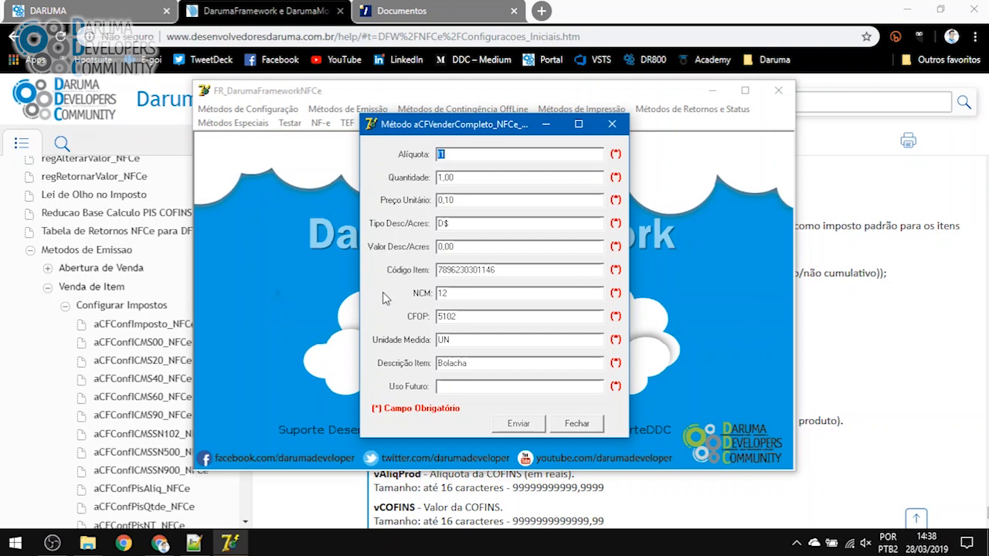
key("BackSpace")
Set quantity 10.00 and unit price 50.00, and clear the NCM field
left_click_drag(458, 179, 409, 183)
type("10.00")
left_click_drag(457, 200, 413, 207)
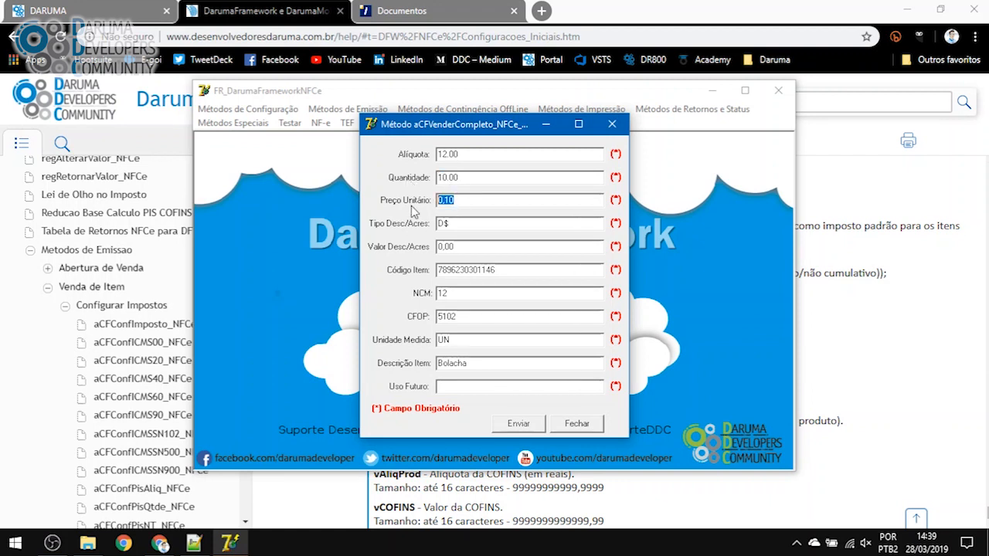
type("50")
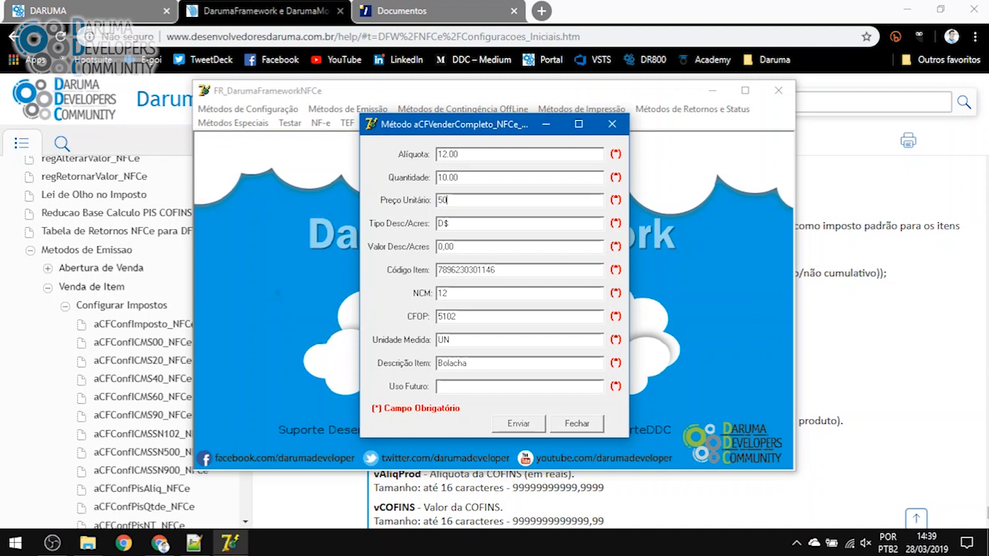
type(".00")
left_click_drag(458, 296, 387, 294)
key("BackSpace")
Copy NCM code 39231090 from the Notepad++ notes into the item-sale NCM field
left_click(194, 543)
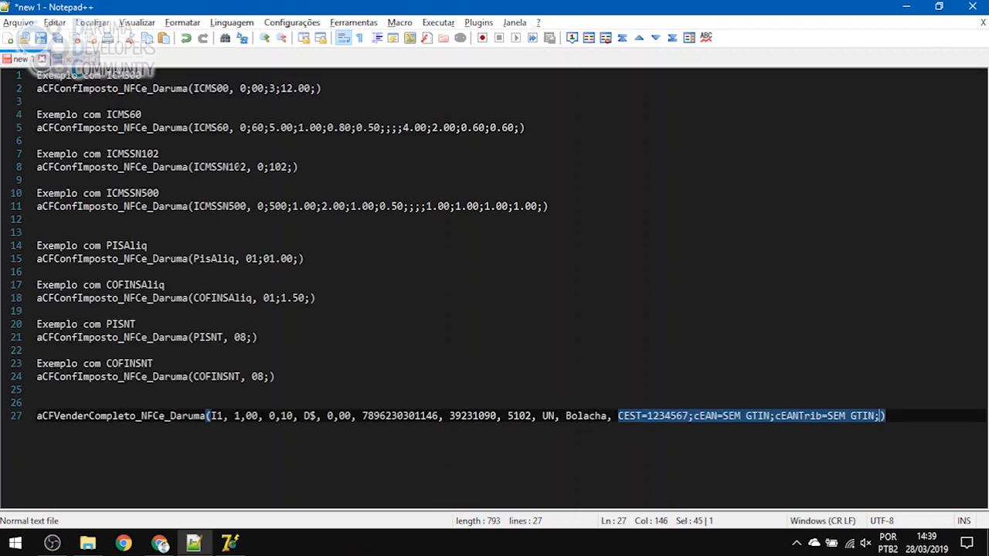
left_click(467, 417)
double_click(467, 418)
key("ctrl+c")
key("alt+Tab")
left_click(466, 297)
key("ctrl+v")
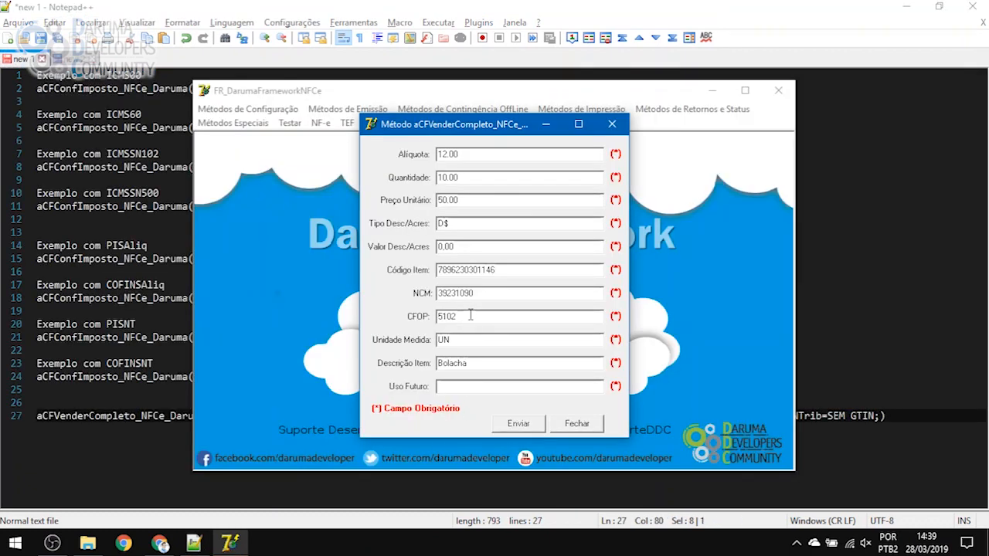
Check the CFOP value 5102 and move on to the Uso Futuro field
left_click(160, 543)
left_click(194, 543)
left_click(197, 548)
left_click(230, 544)
left_click_drag(466, 317, 409, 316)
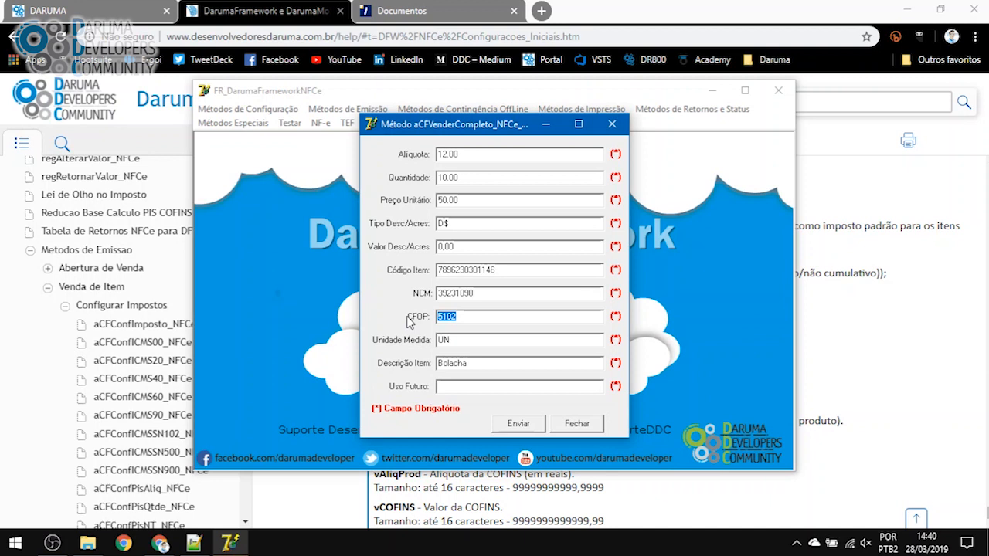
left_click(483, 317)
double_click(456, 317)
left_click(455, 317)
left_click(479, 385)
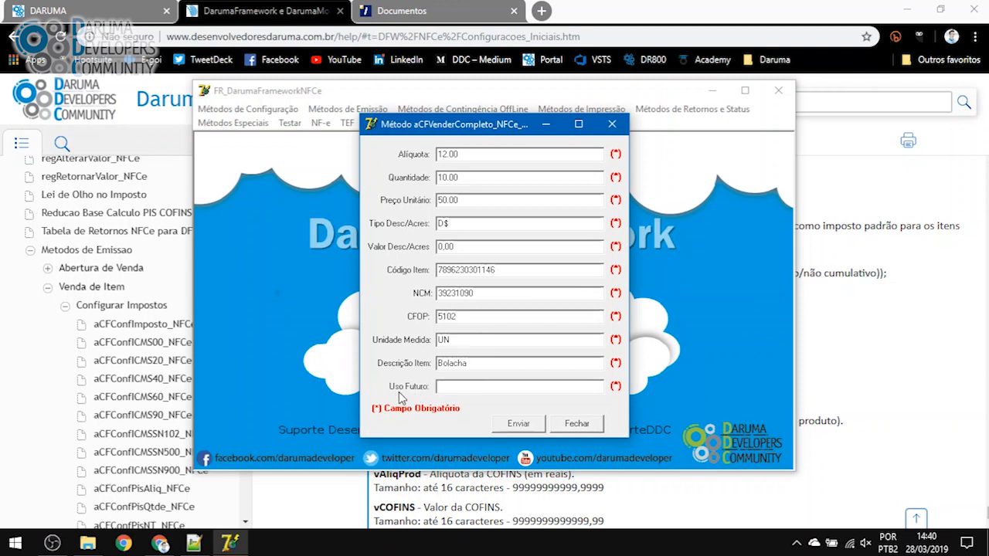
left_click(101, 308)
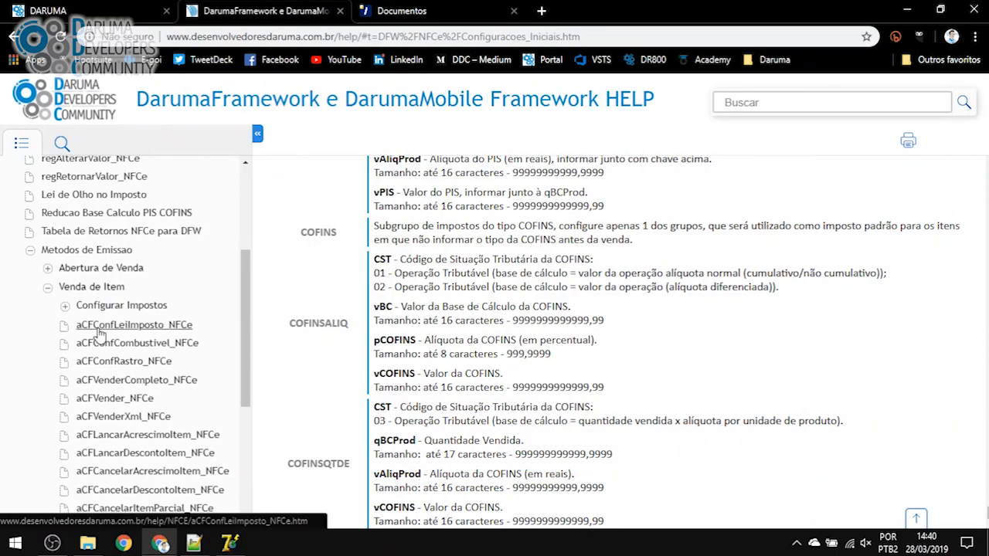
Open the aCFVenderCompleto_NFCe help topic and find the StrUsoFuturo parameter
left_click(130, 381)
scroll(516, 363, "down", 5)
scroll(515, 364, "down", 4)
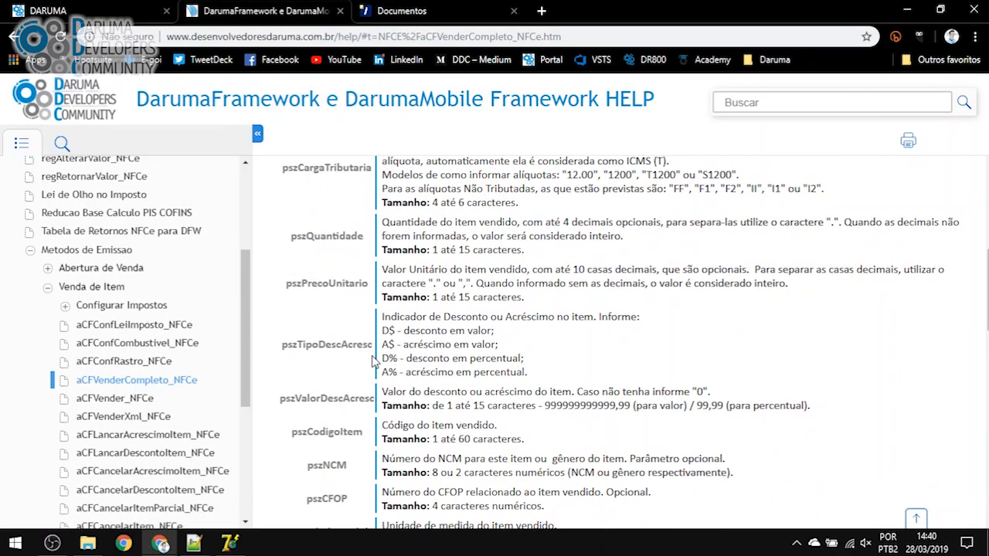
scroll(313, 333, "down", 2)
scroll(313, 334, "up", 1)
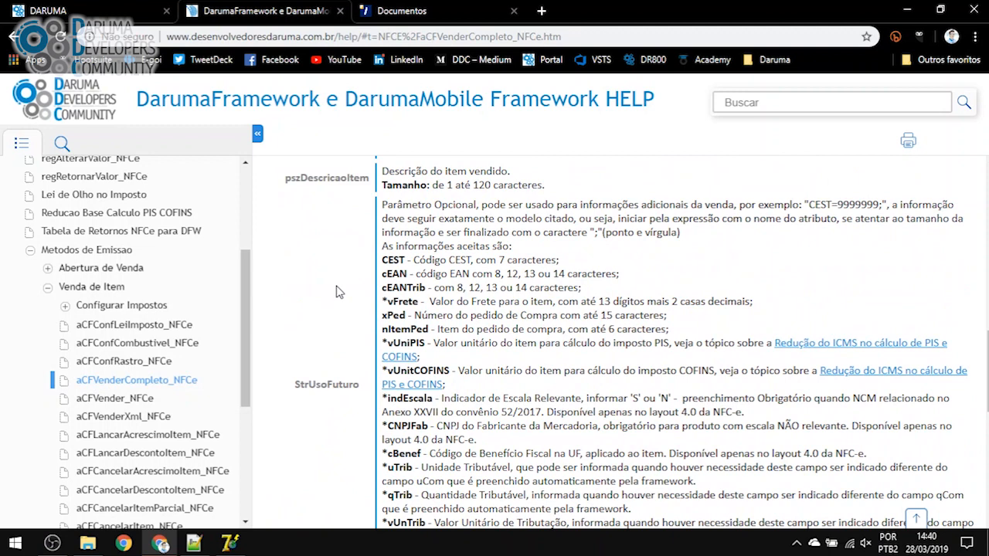
double_click(321, 383)
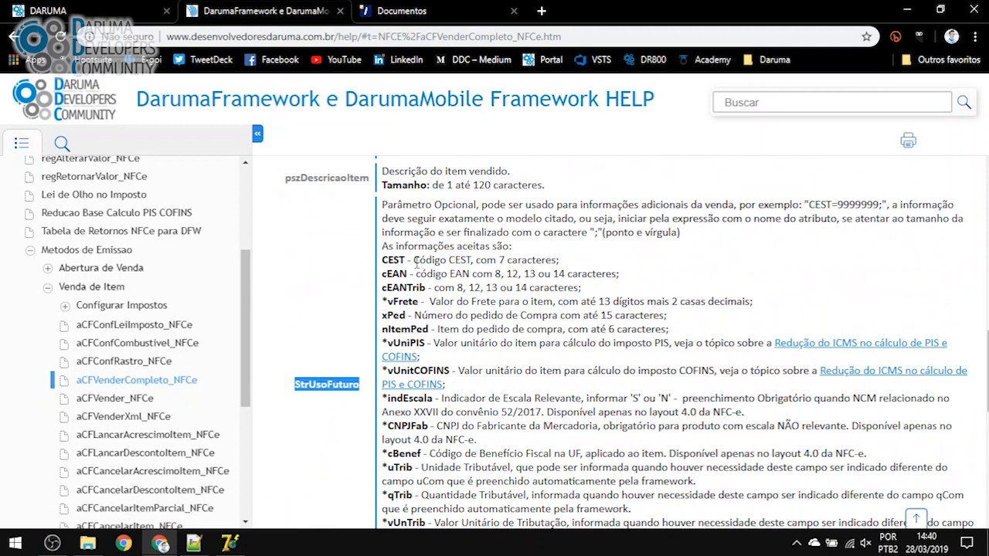
left_click(382, 206)
left_click_drag(382, 206, 555, 507)
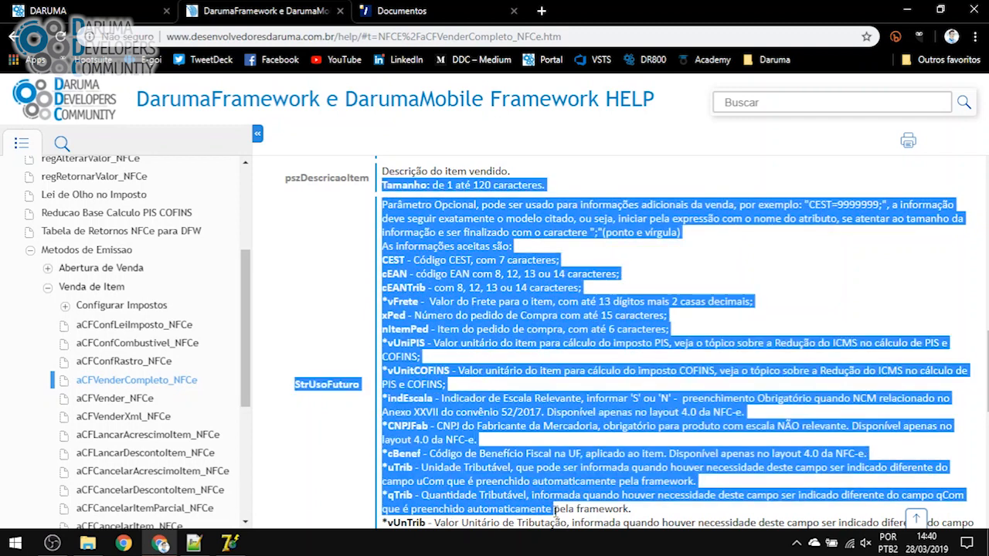
scroll(557, 507, "down", 1)
left_click(558, 506)
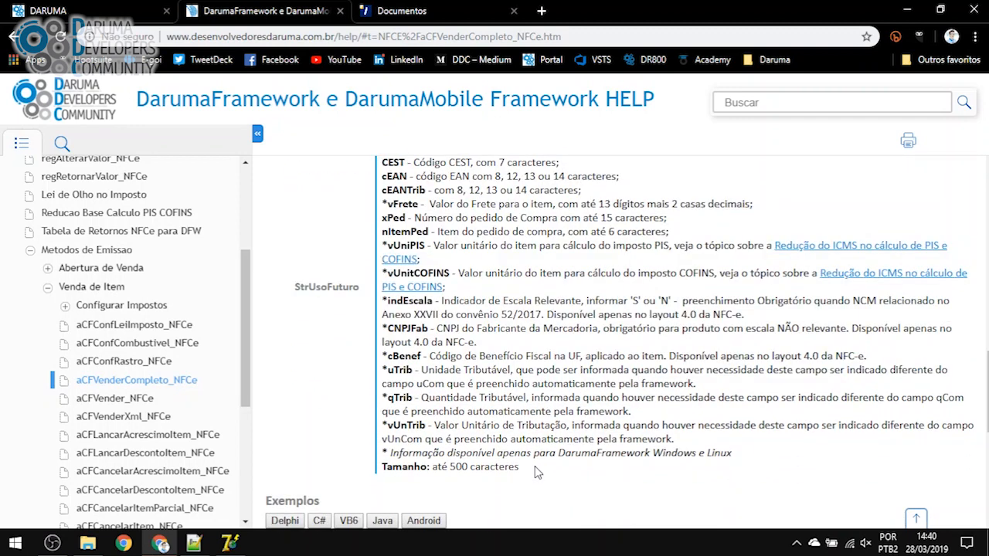
scroll(539, 473, "up", 1)
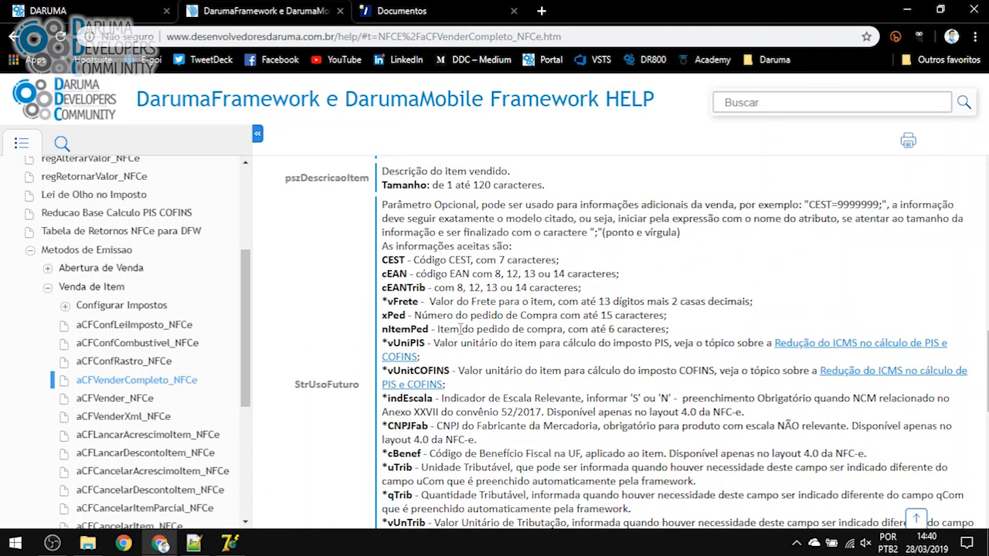
Read the CEST, cEAN and cEANTrib tag descriptions for StrUsoFuturo
double_click(394, 260)
double_click(394, 273)
left_click(395, 292)
double_click(396, 291)
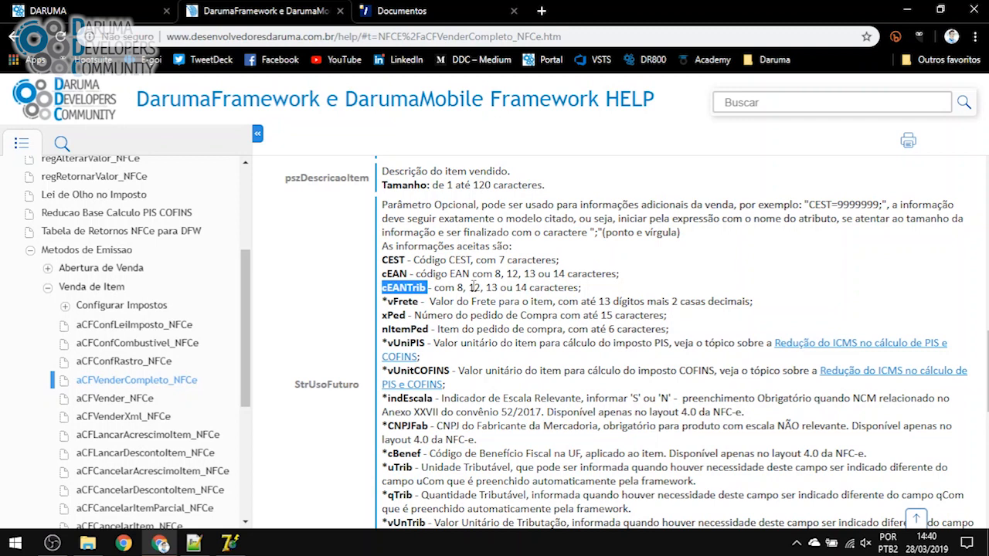
double_click(388, 263)
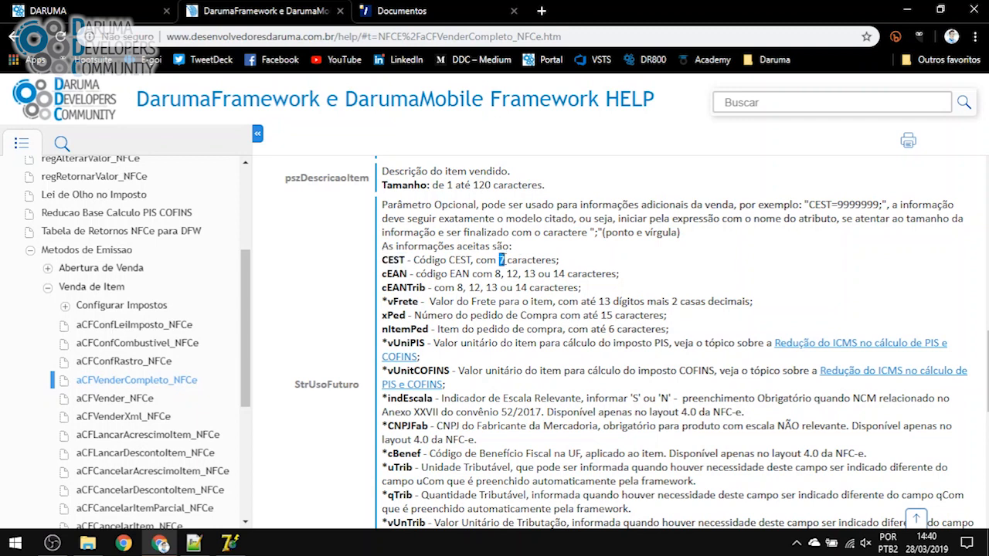
left_click(230, 544)
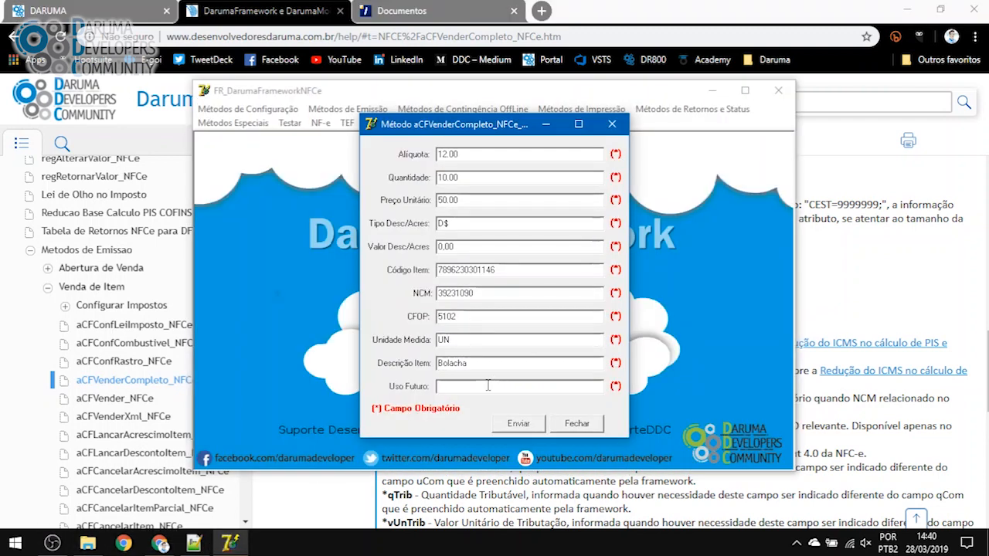
Enter CEST=1234567 in the Uso Futuro field
type("CEST=")
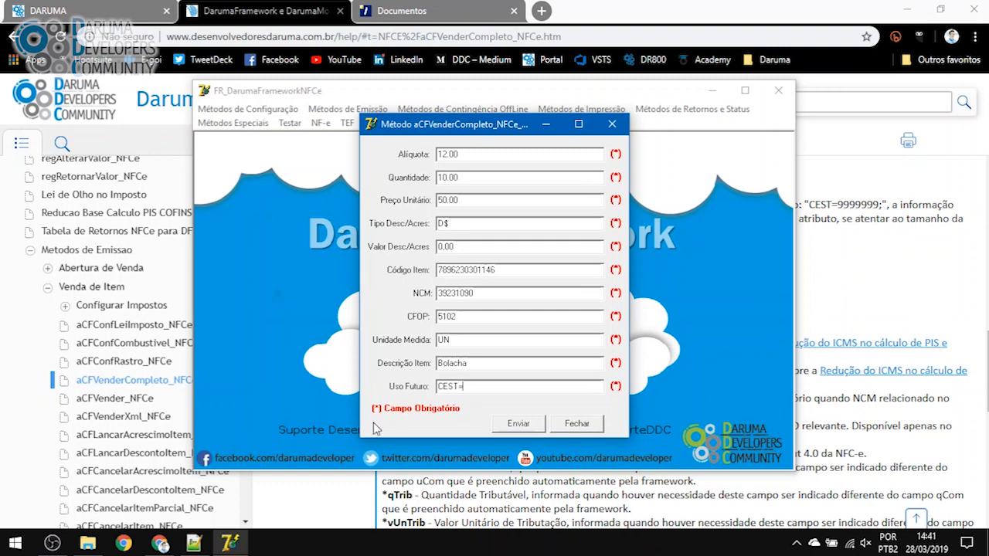
key("alt+Tab")
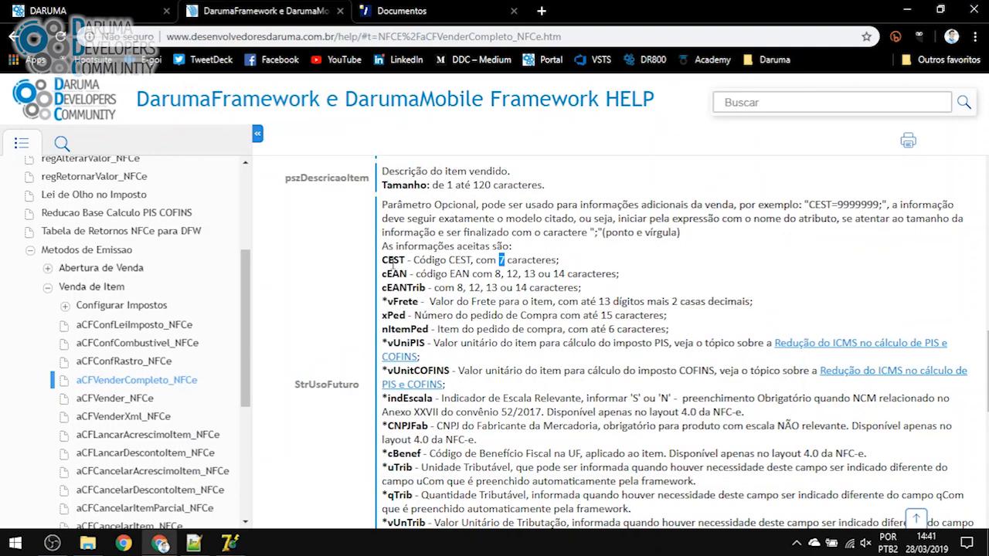
double_click(393, 259)
key("alt+Tab")
left_click_drag(478, 384, 374, 393)
key("ctrl+v")
type("=")
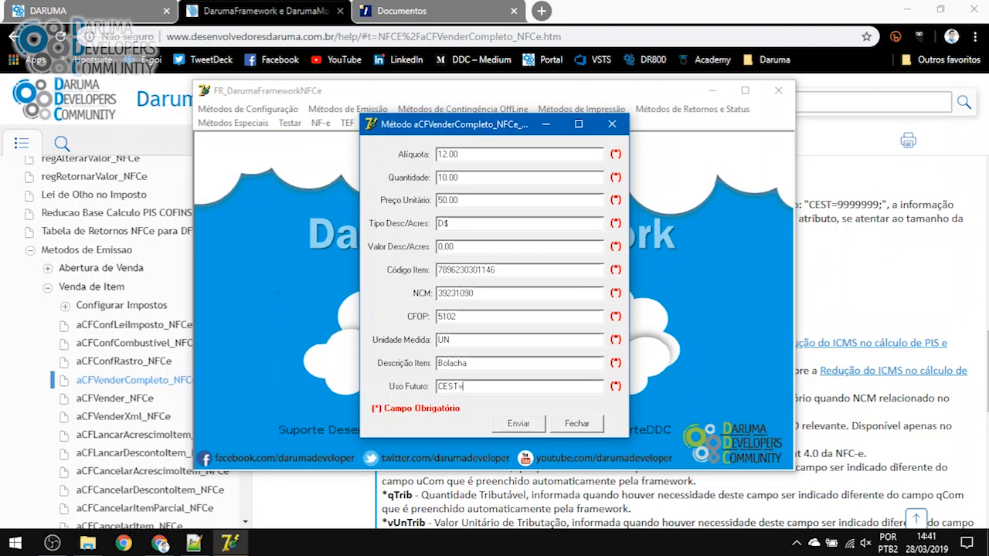
type("1234567;")
Append cEAN=SEM GTIN; to the Uso Futuro value
key("alt+Tab")
key("alt+Tab")
key("alt+Tab")
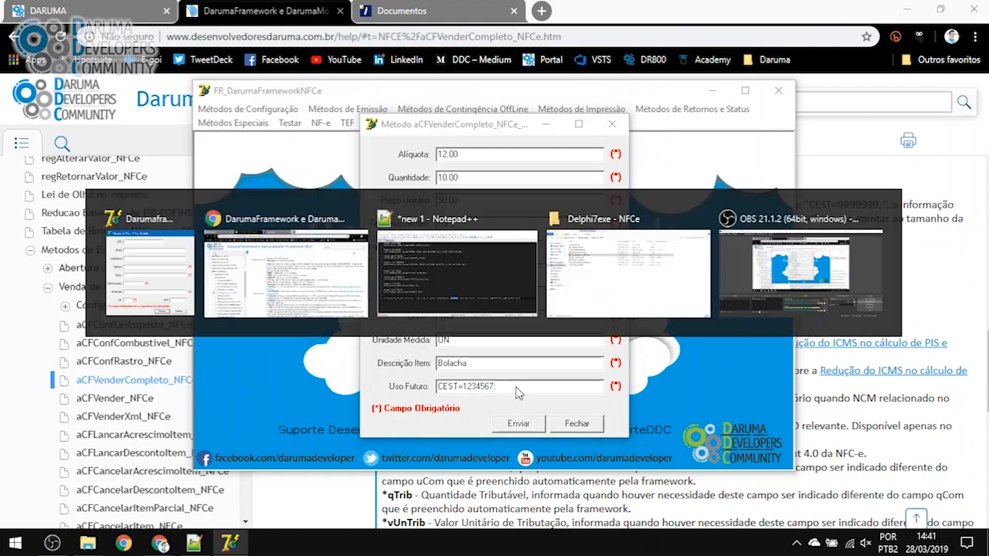
double_click(391, 275)
key("ctrl+c")
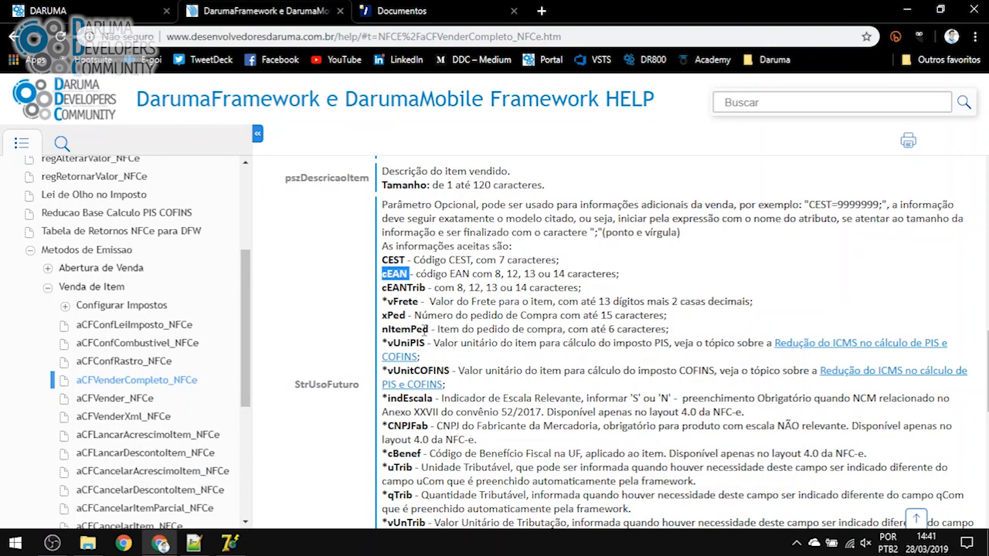
key("alt+Tab")
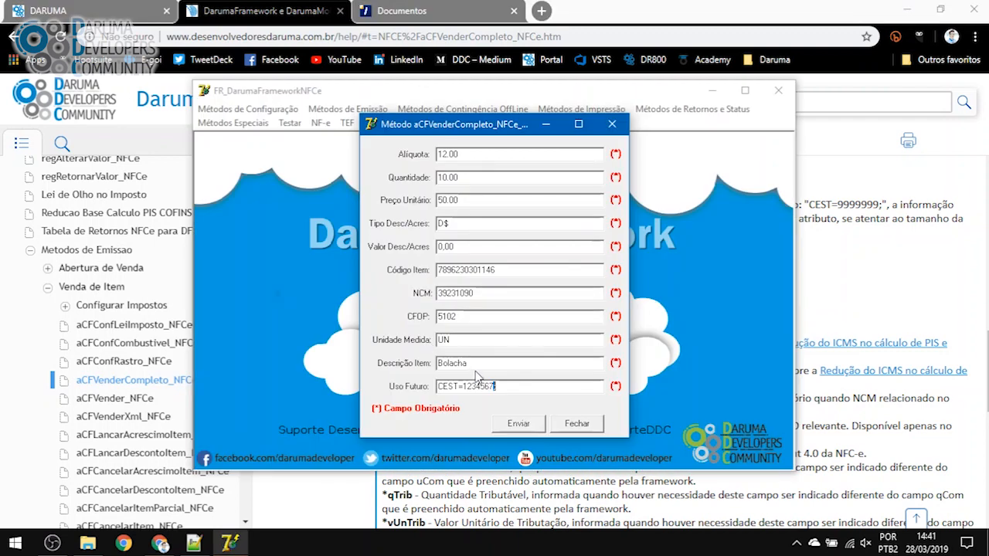
key("ctrl+v")
key("BackSpace")
type("=")
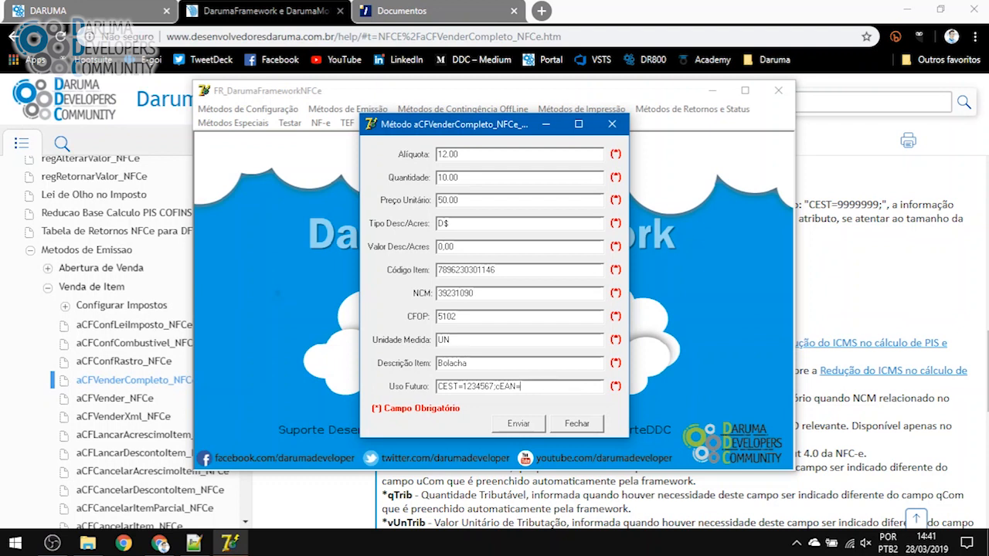
type("SEM GTIN;")
Append cEANTrib=SEM GTIN; to the Uso Futuro value
left_click_drag(532, 386, 542, 385)
left_click(829, 320)
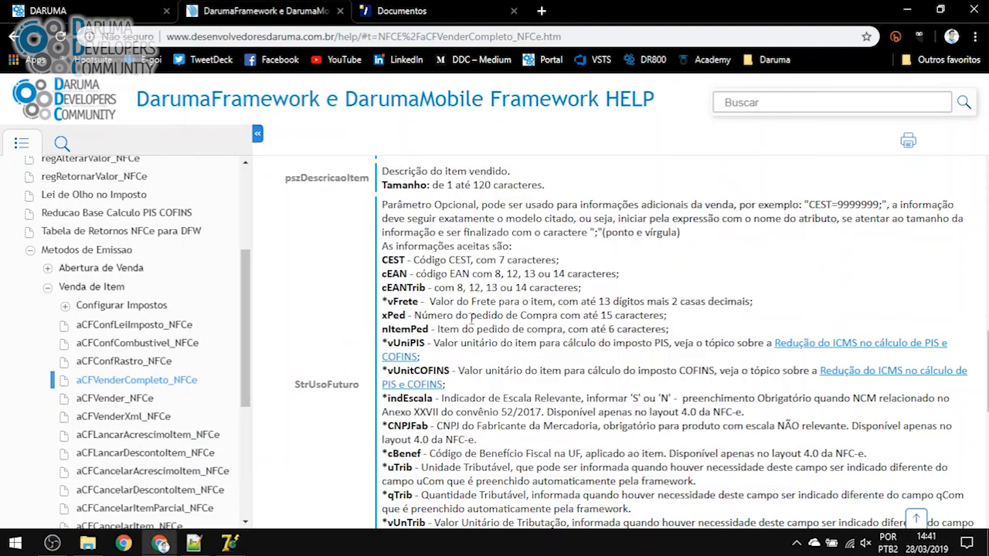
double_click(400, 287)
key("ctrl+c")
key("alt+Tab")
key("ctrl+v")
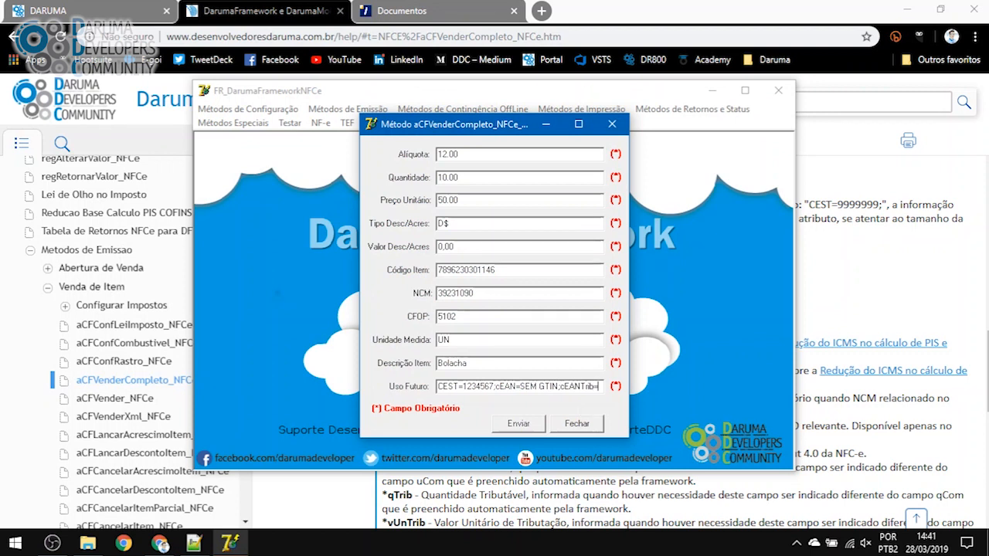
type("SEM GTIN;")
type(";")
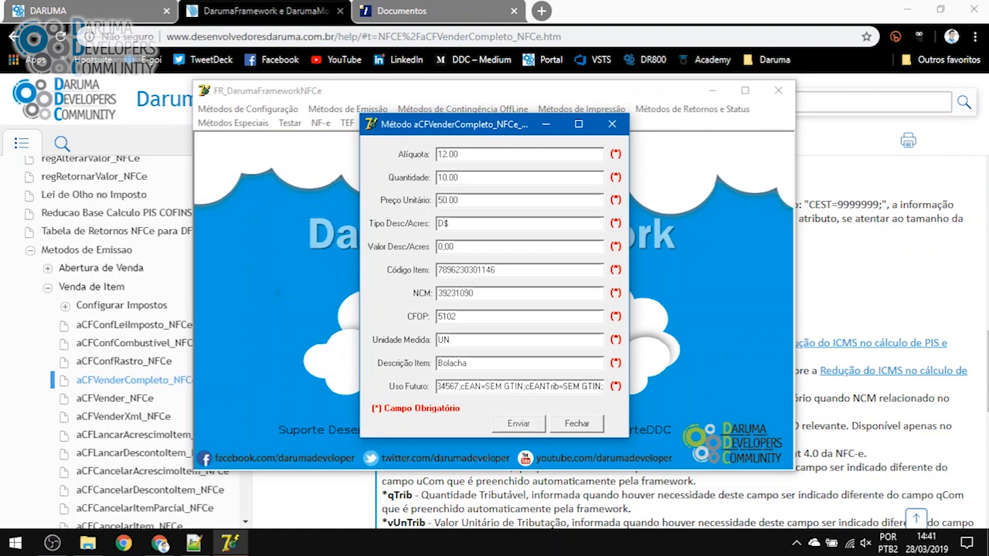
Send the Bolacha item sale, acknowledge success and close the item dialog
left_click_drag(461, 386, 616, 395)
left_click(597, 389)
left_click(460, 388)
left_click(527, 430)
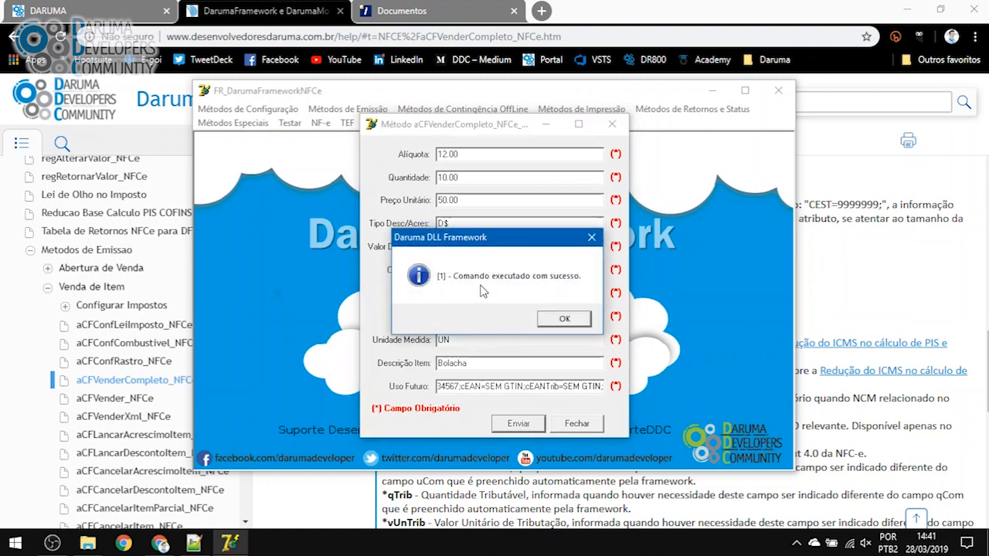
left_click(549, 321)
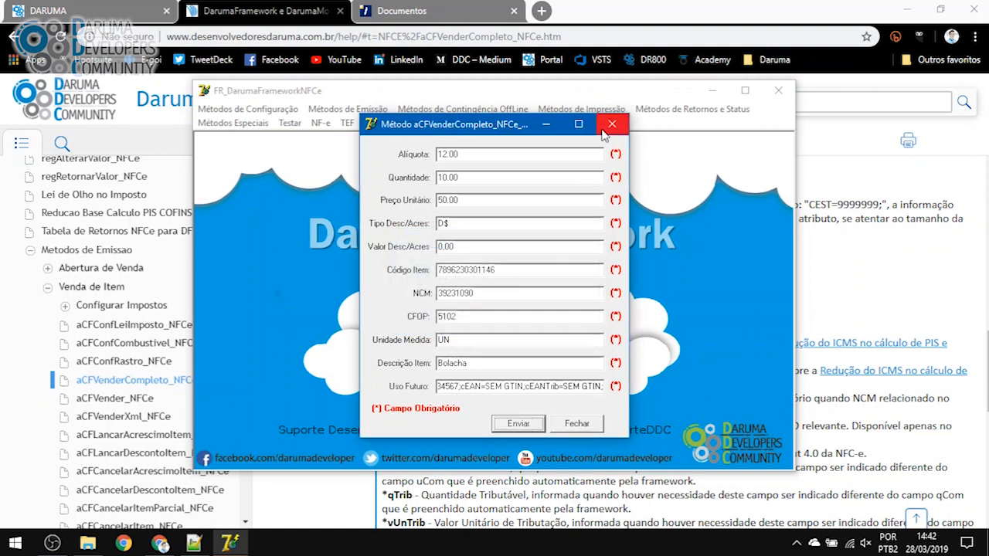
left_click(611, 126)
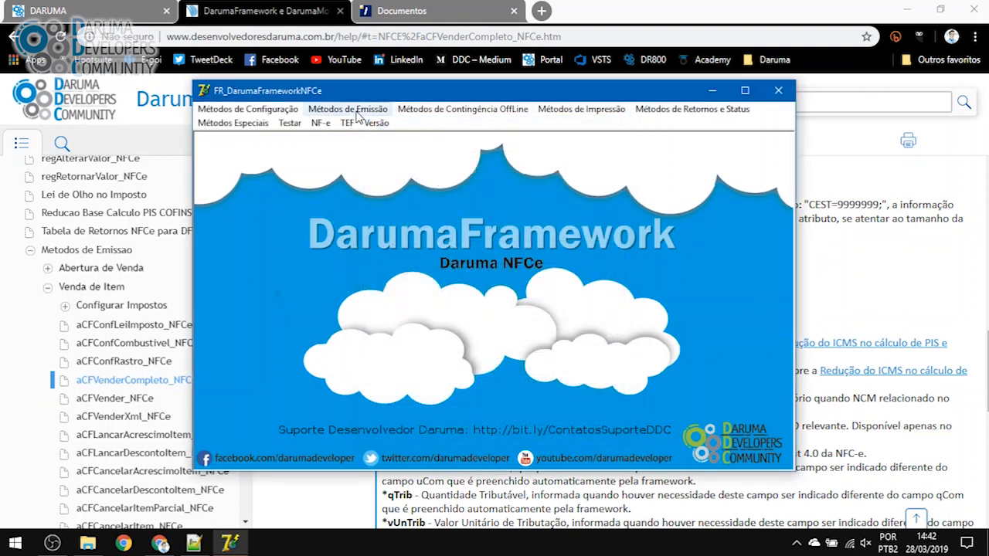
left_click(357, 110)
Totalize the sale with aCFTotalizar and no discount
mouse_move(355, 286)
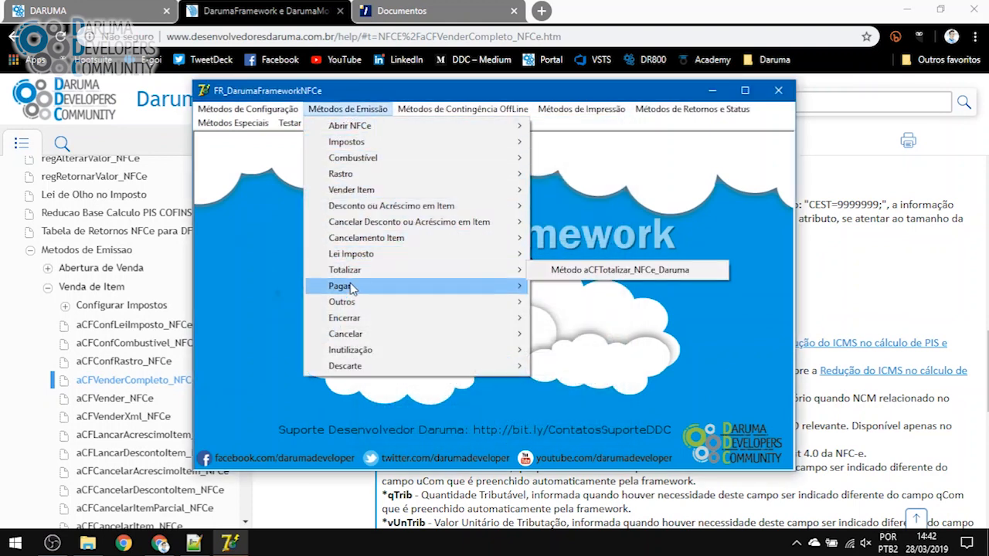
mouse_move(345, 270)
left_click(605, 267)
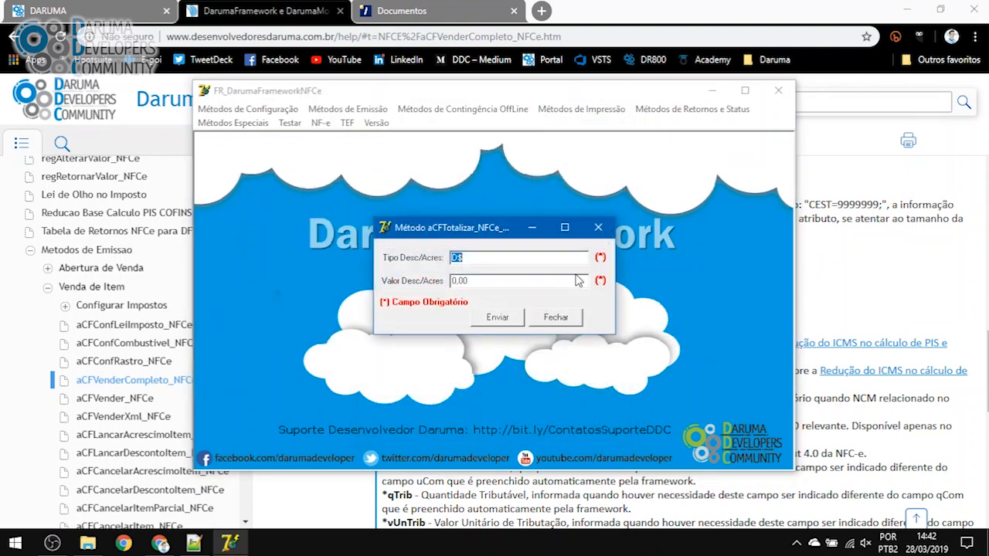
left_click(498, 316)
left_click(558, 316)
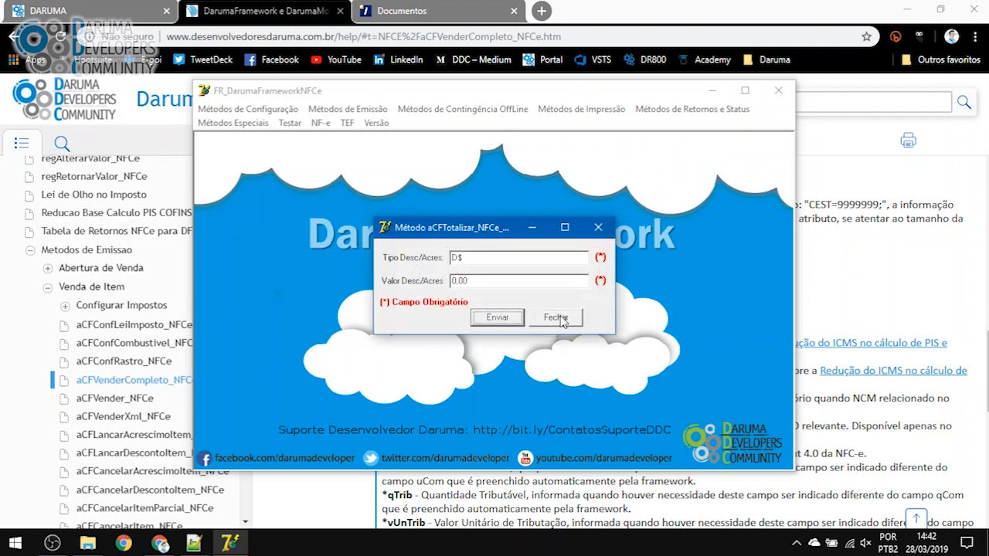
left_click(556, 318)
Register a Dinheiro payment of 1000.00 with aCFEfetuarPagamento
left_click(362, 111)
mouse_move(360, 288)
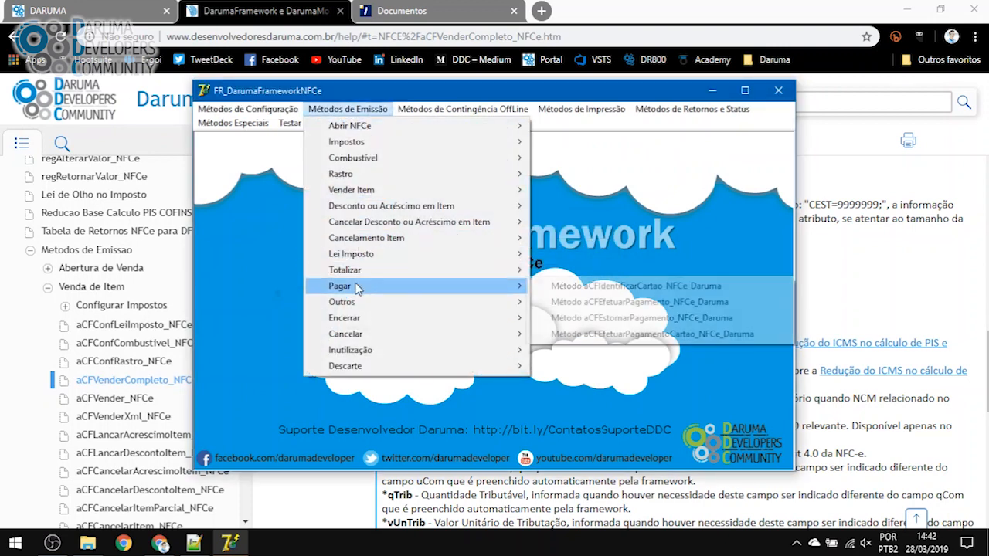
left_click(623, 303)
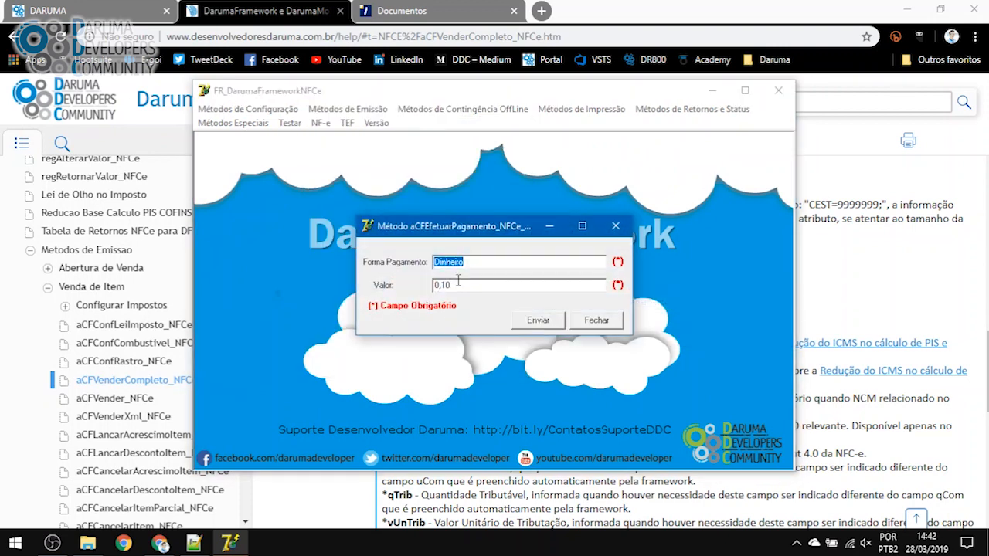
key("Tab")
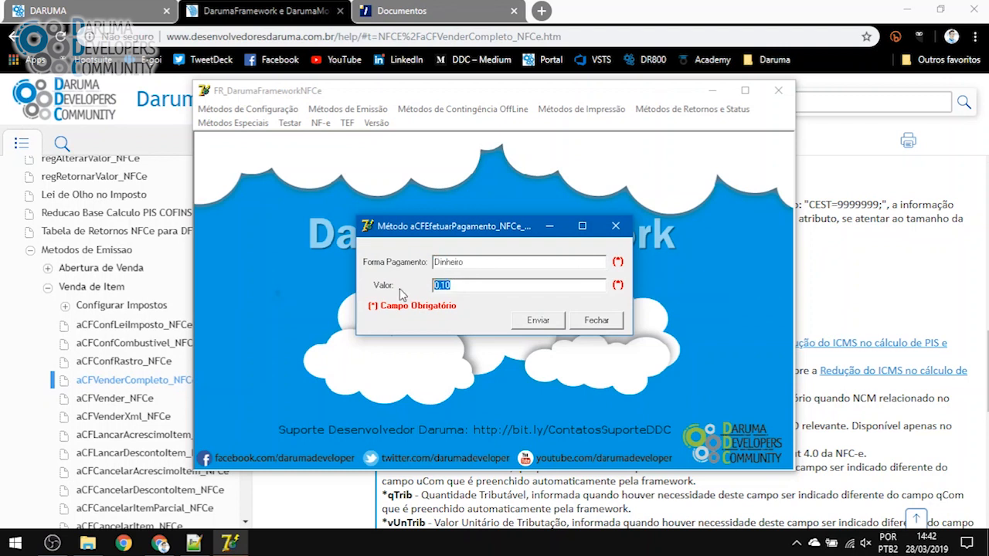
type("1000")
left_click(549, 331)
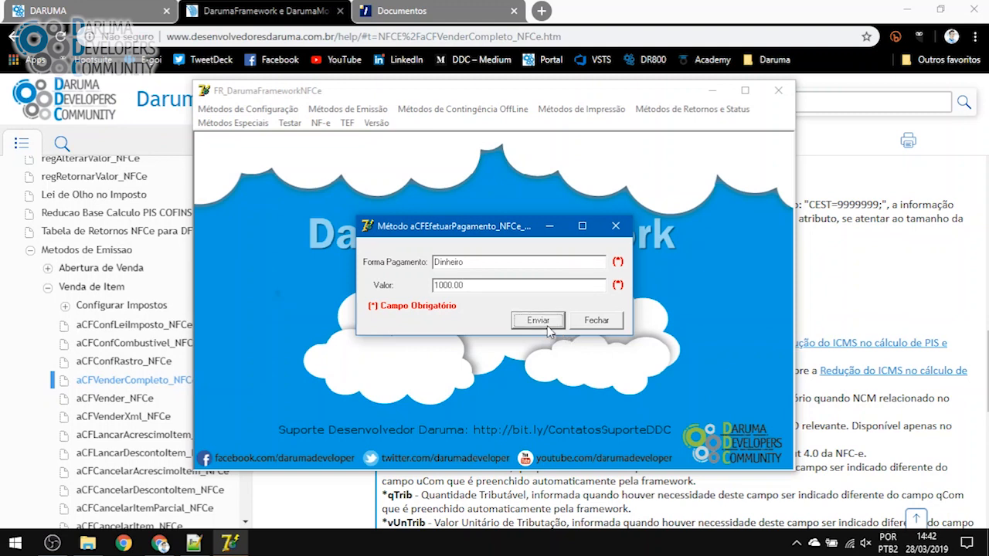
left_click(566, 320)
left_click(599, 324)
left_click(344, 109)
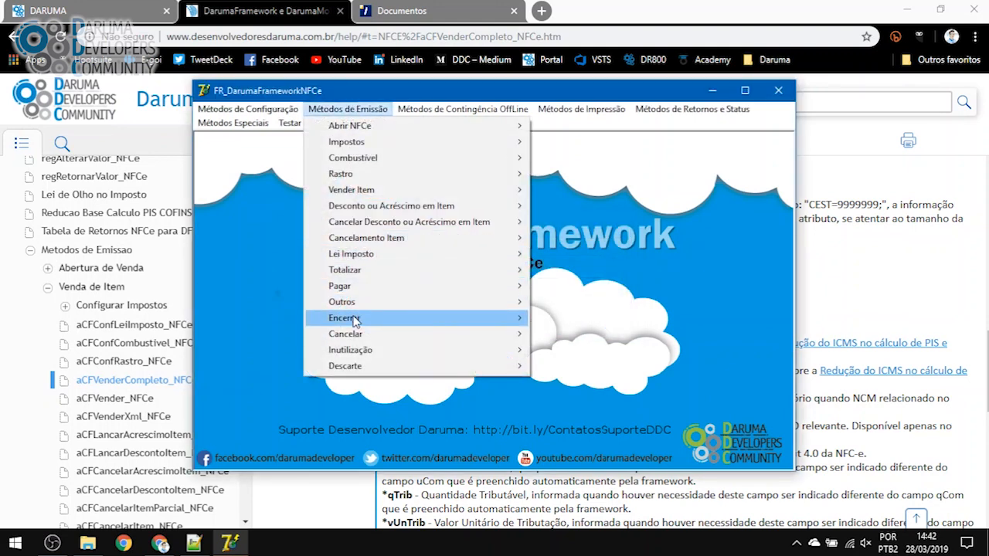
Close the sale via tCFEncerrar_NFCe_Daruma with message 'Obrigado e volte sempre!!' and confirm success
mouse_move(354, 322)
left_click(599, 317)
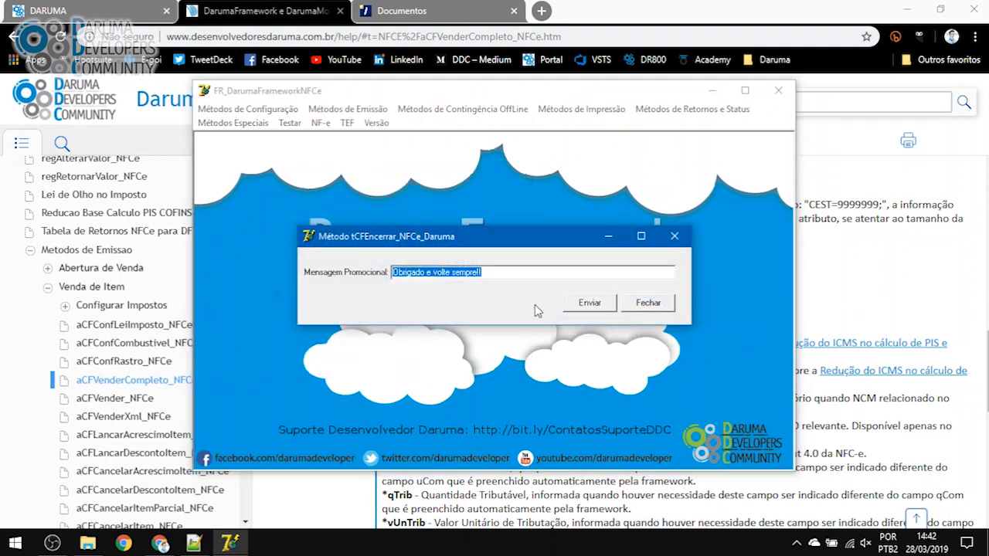
left_click(599, 305)
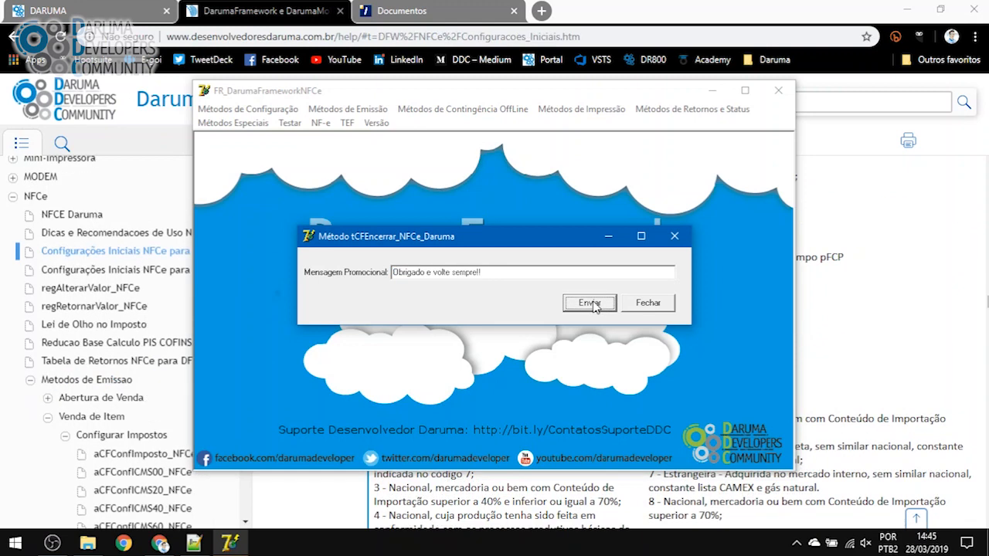
left_click(593, 304)
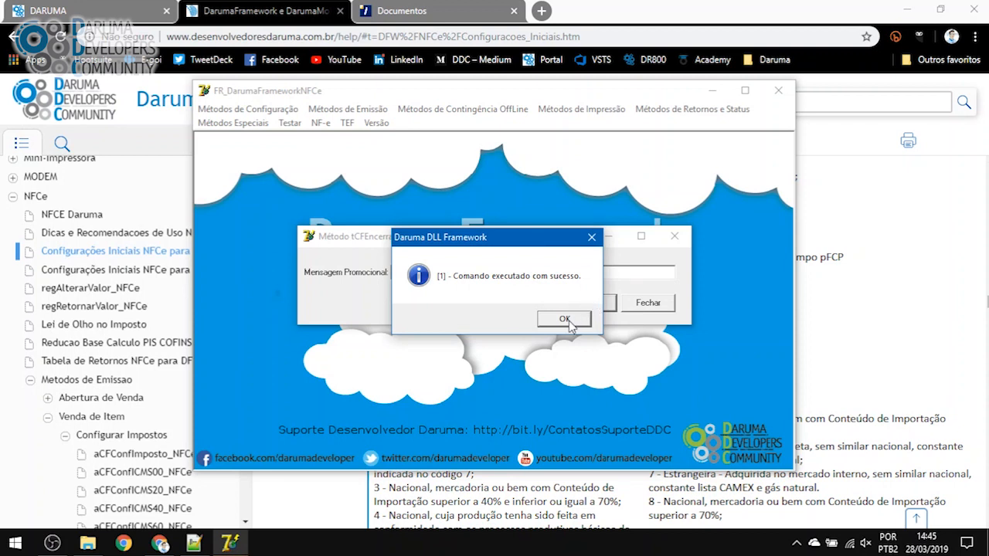
left_click(565, 320)
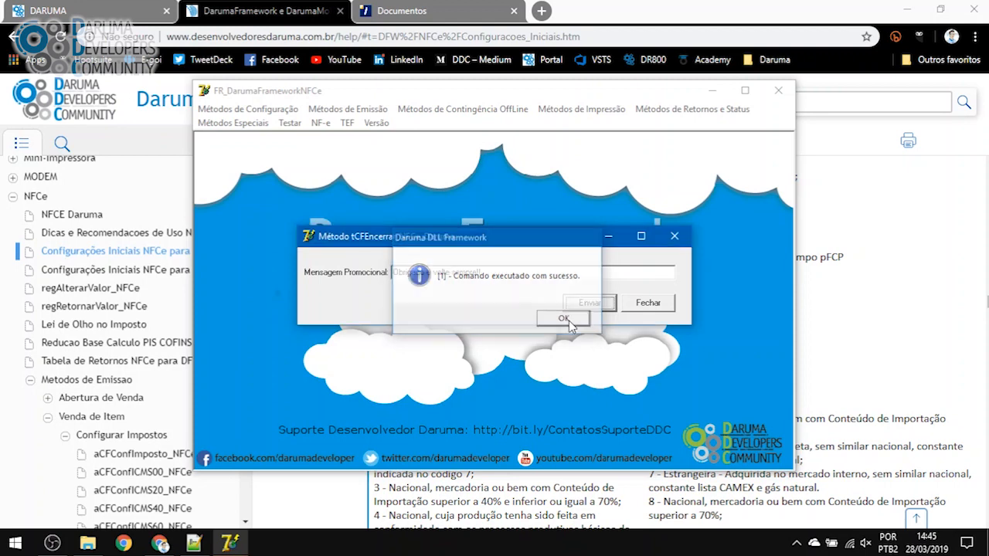
left_click(674, 236)
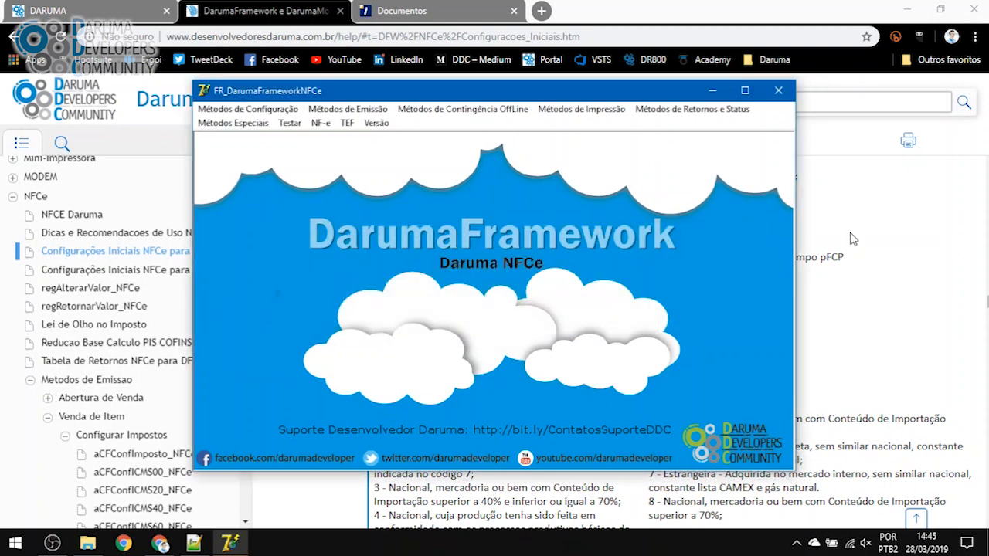
left_click(875, 244)
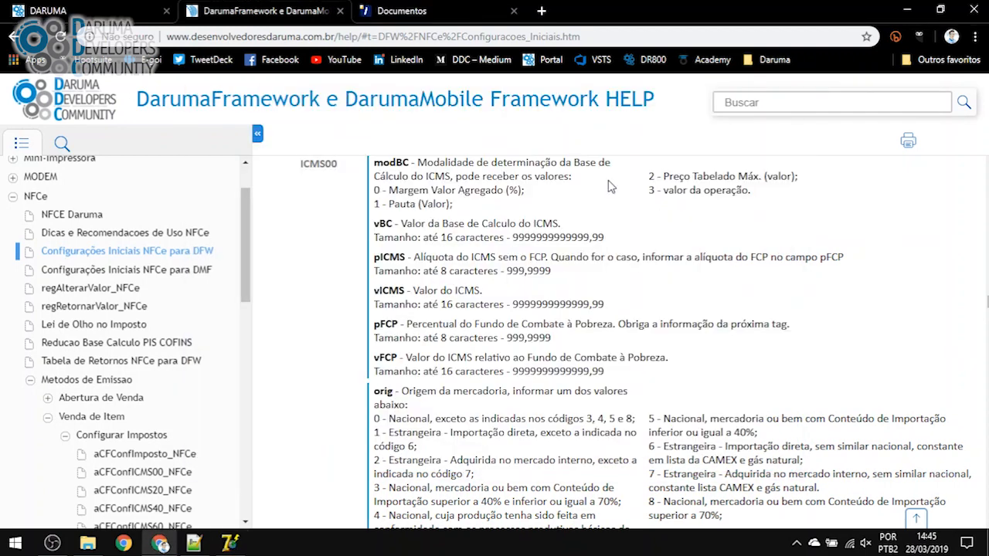
left_click(419, 19)
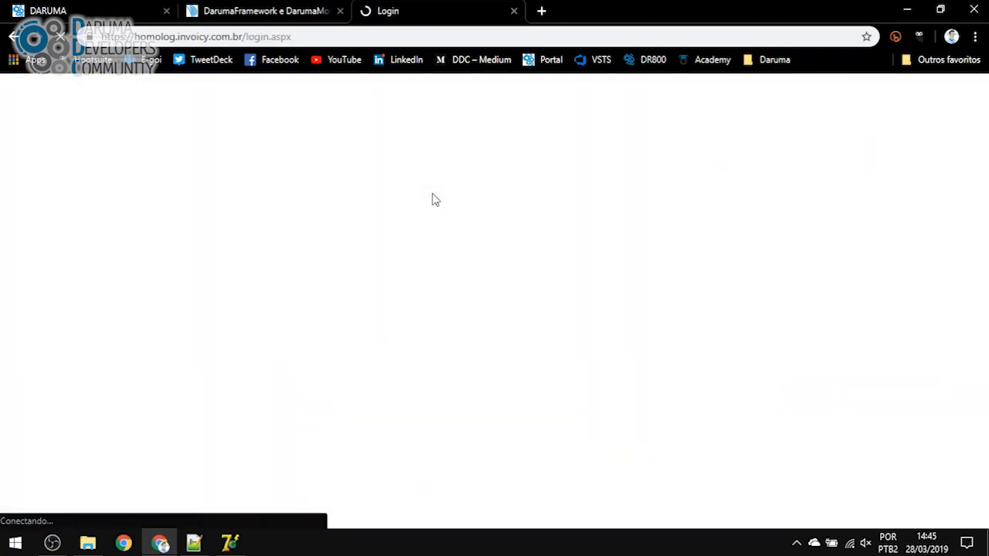
Sign back into InvoiCy and open authorized NFC-e 4006003's details
left_click(451, 356)
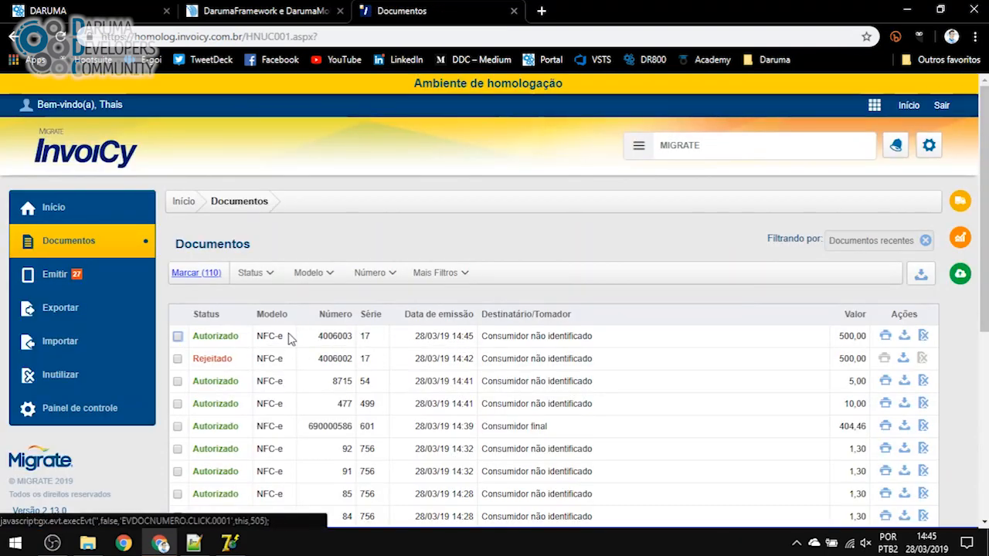
left_click(212, 340)
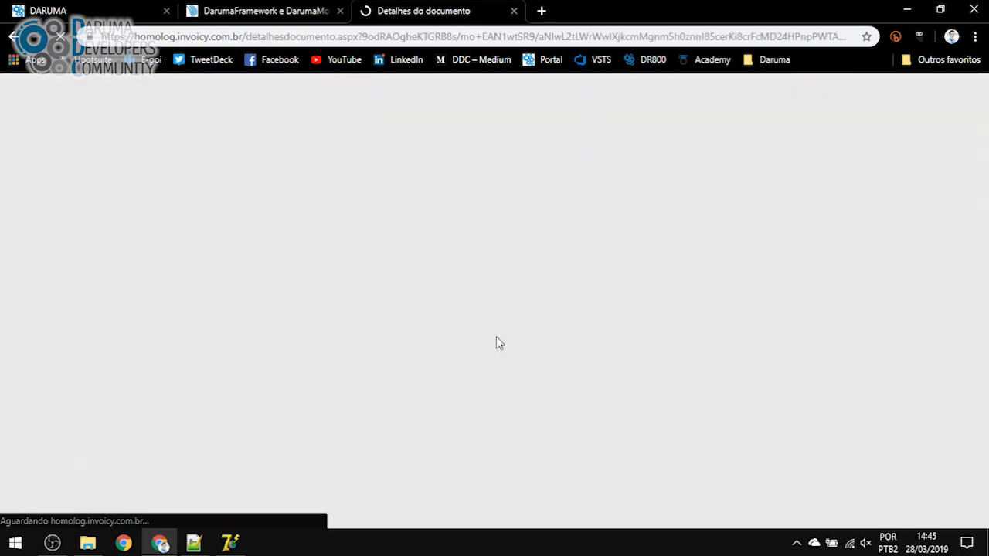
scroll(433, 371, "down", 1)
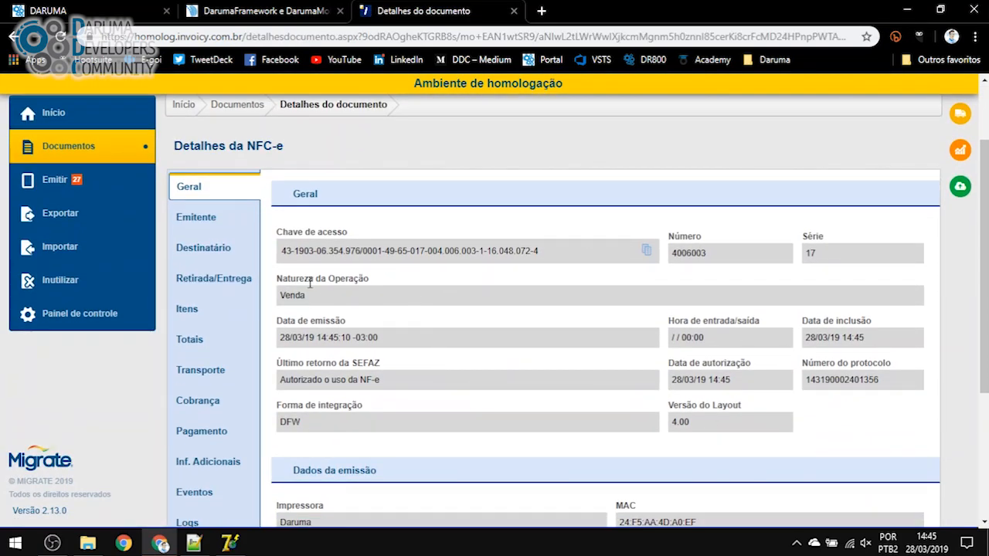
Open the full details of the note's single sold item from the Itens list
left_click(195, 315)
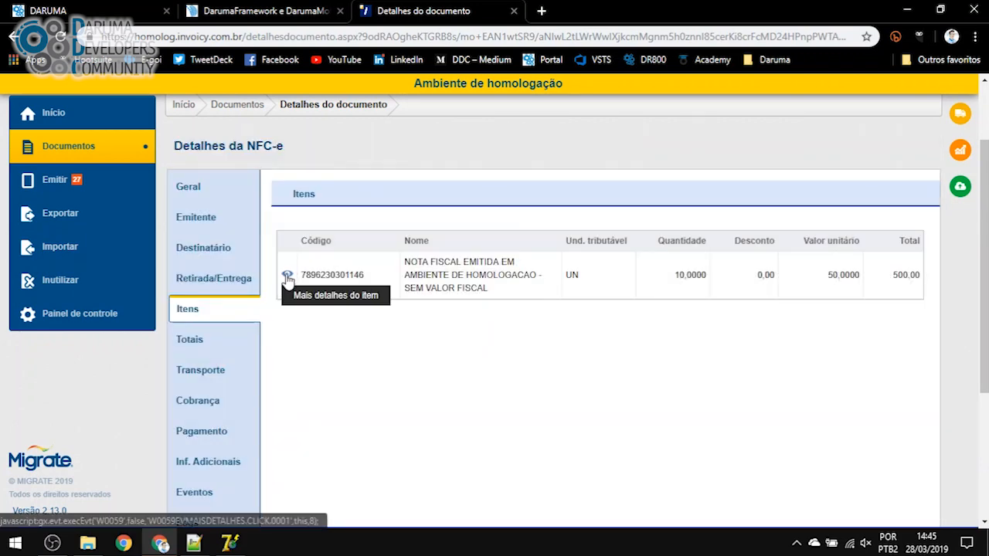
left_click(286, 274)
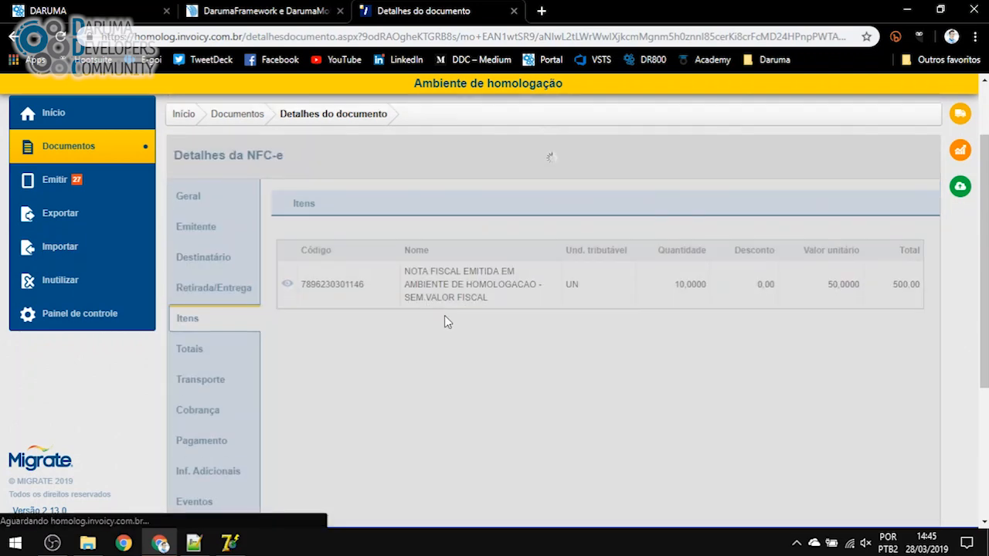
scroll(899, 278, "down", 1)
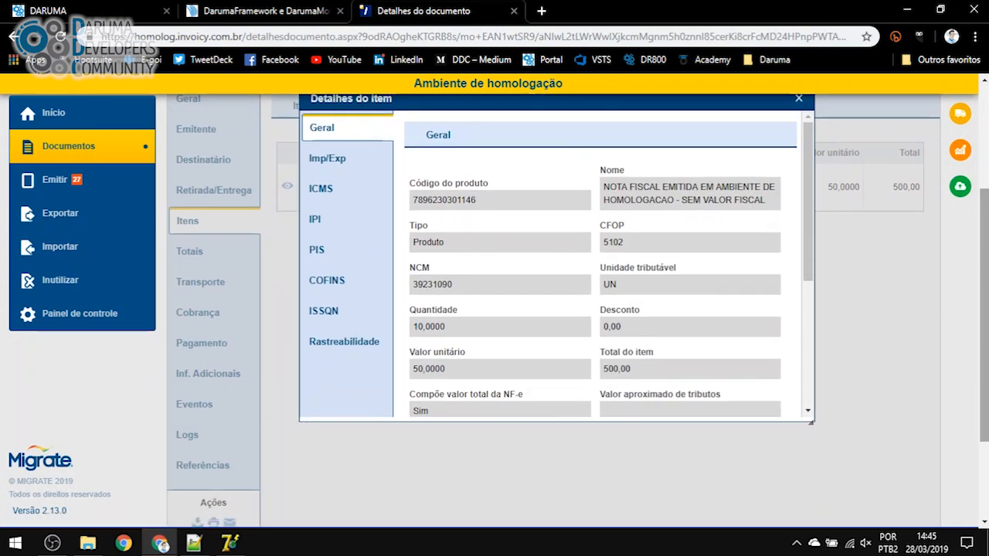
scroll(899, 277, "up", 1)
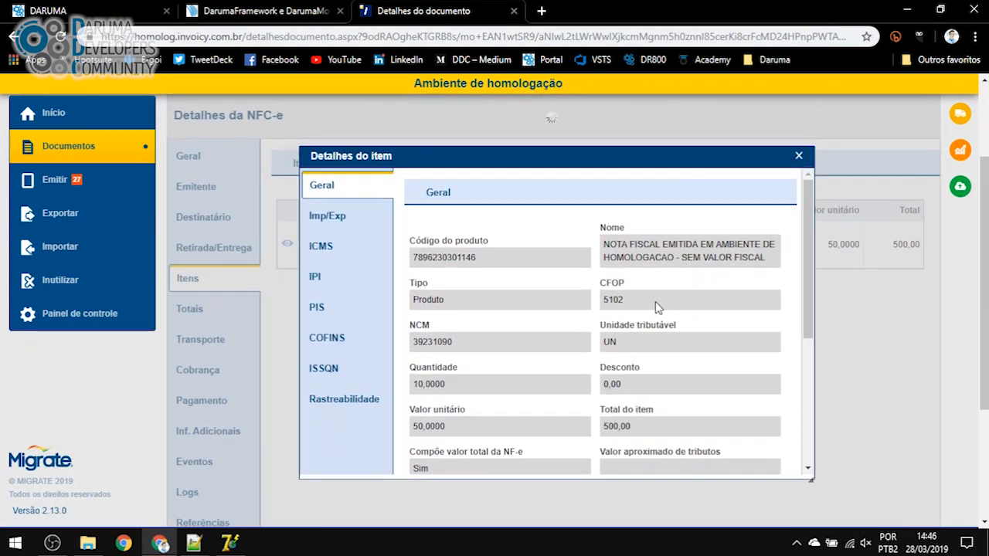
Highlight the item's CFOP 5102 and NCM 39231090 values
double_click(611, 301)
double_click(436, 340)
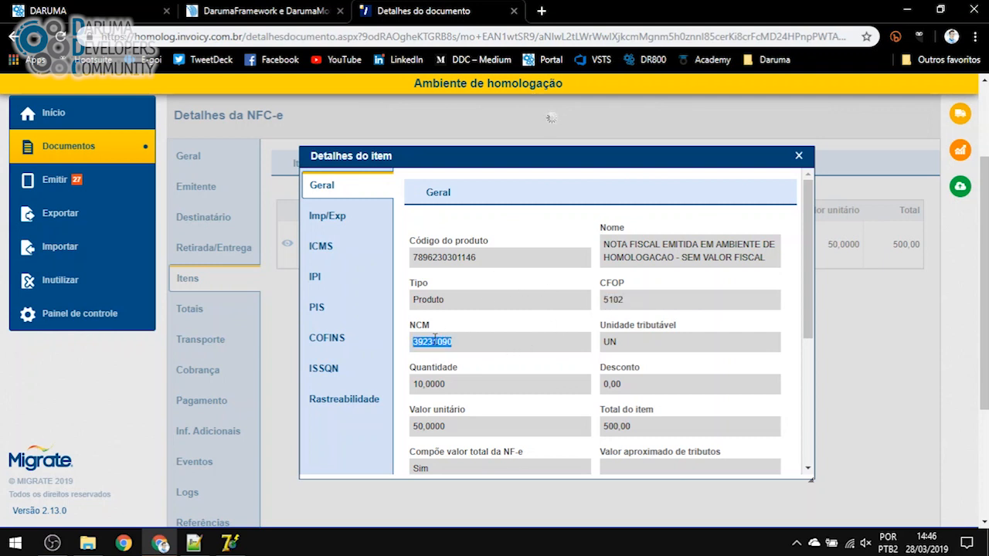
scroll(533, 378, "down", 2)
left_click(445, 290)
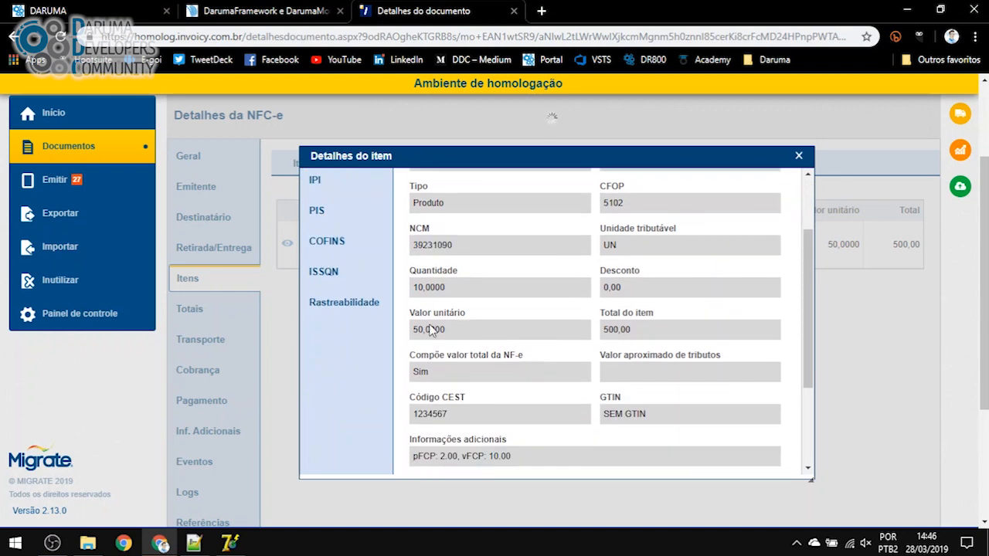
Highlight the CEST code 1234567, GTIN 'SEM GTIN', and the pFCP/vFCP 10.00 additional info
scroll(432, 333, "down", 2)
double_click(442, 312)
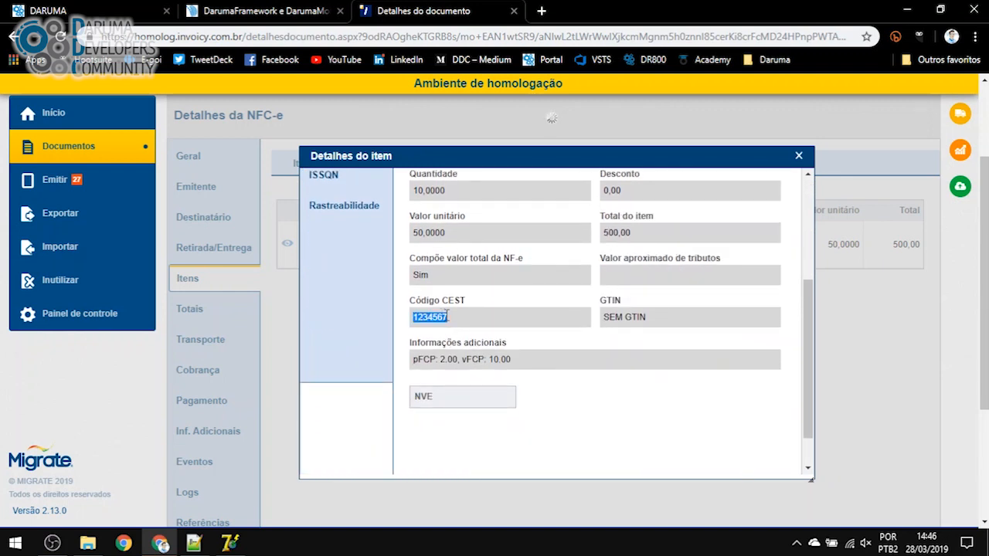
left_click_drag(652, 316, 604, 316)
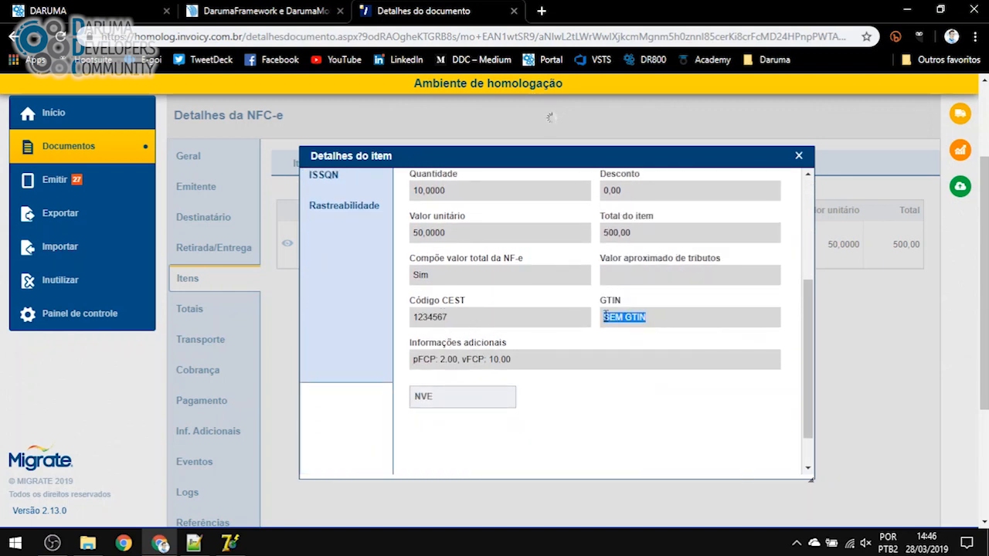
left_click(523, 364)
mouse_move(523, 362)
left_mouse_down()
mouse_move(412, 363)
mouse_move(519, 362)
left_mouse_up()
left_click(438, 360)
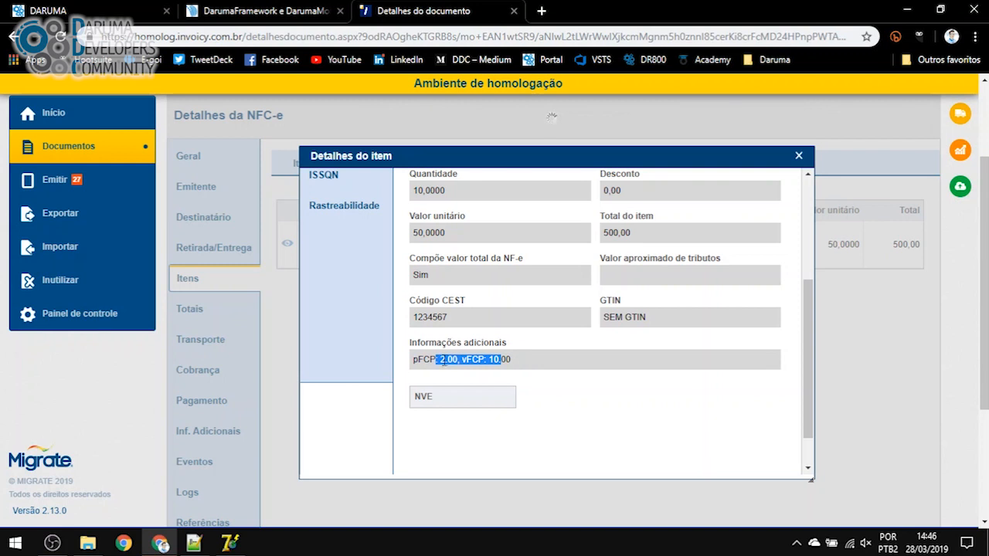
left_click(495, 361)
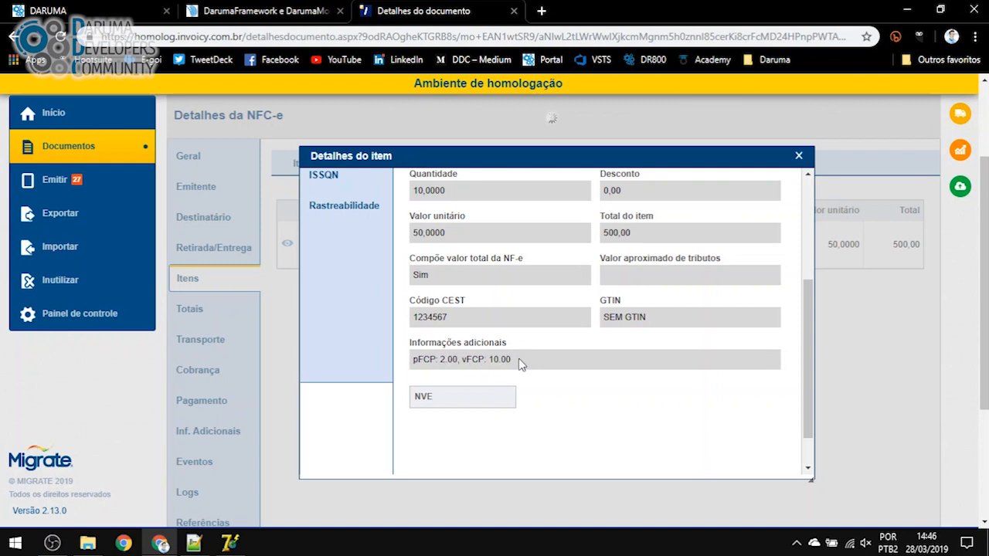
left_click_drag(527, 361, 468, 361)
scroll(468, 361, "up", 5)
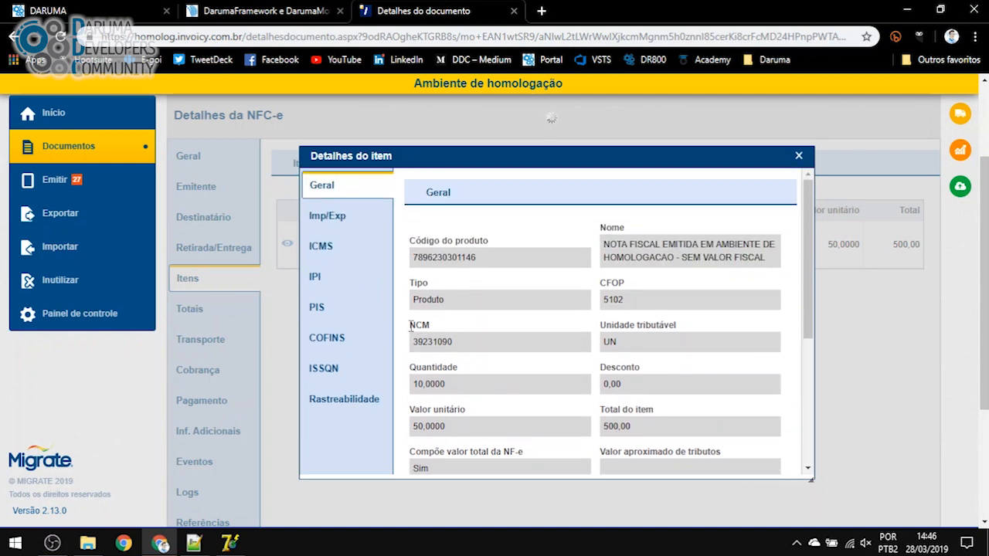
Show the item's ICMS details and highlight the ICMS value 60,00
left_click(332, 247)
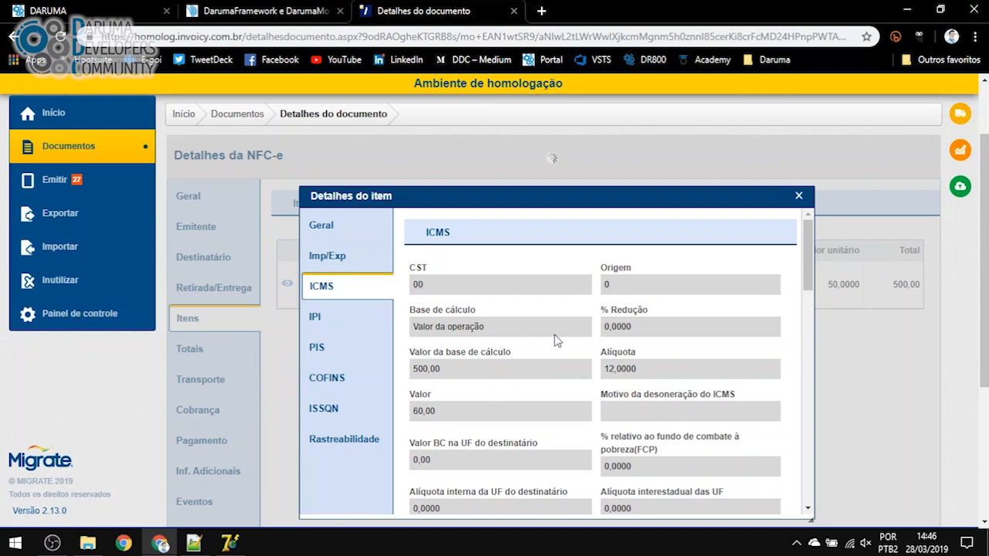
scroll(618, 329, "down", 2)
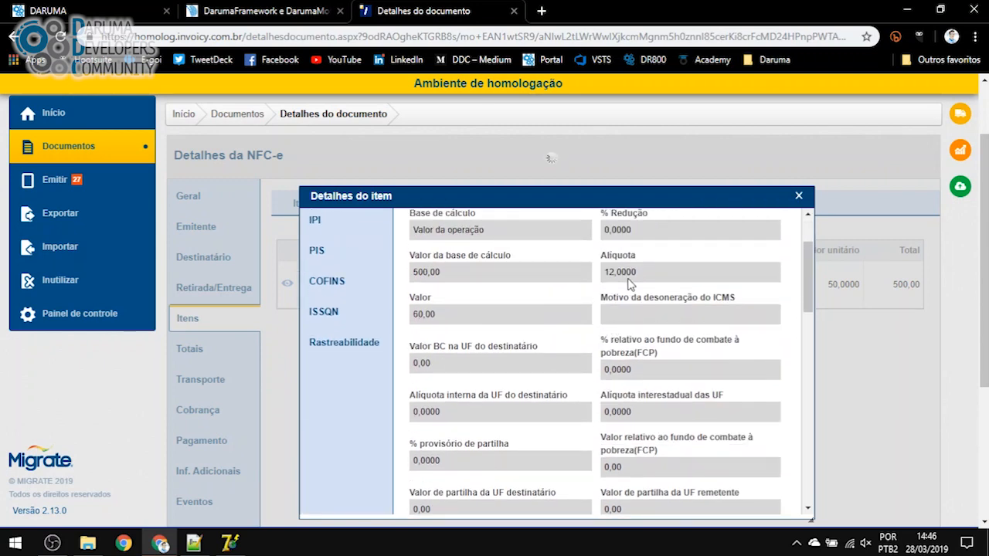
left_click_drag(440, 316, 408, 314)
scroll(499, 397, "down", 6)
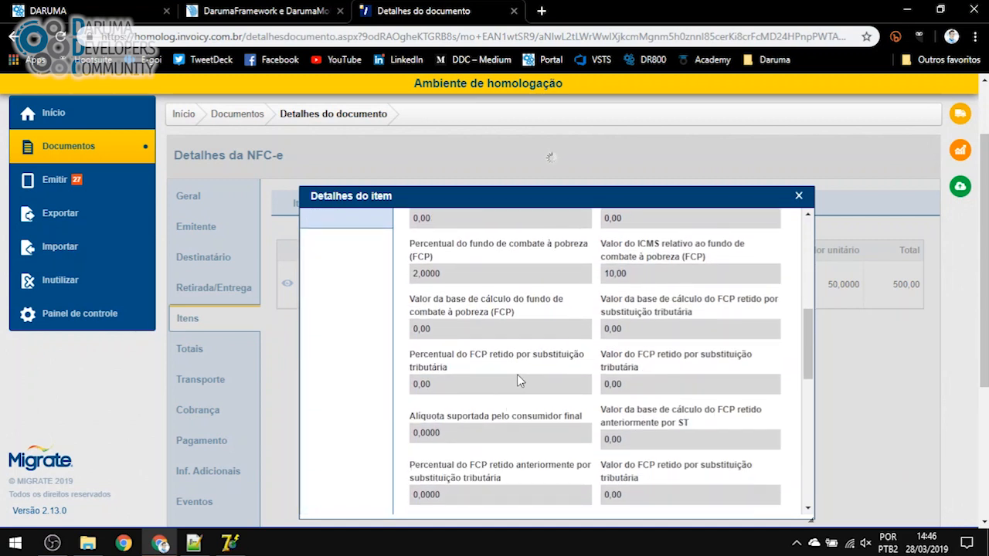
scroll(456, 288, "down", 1)
scroll(464, 320, "up", 8)
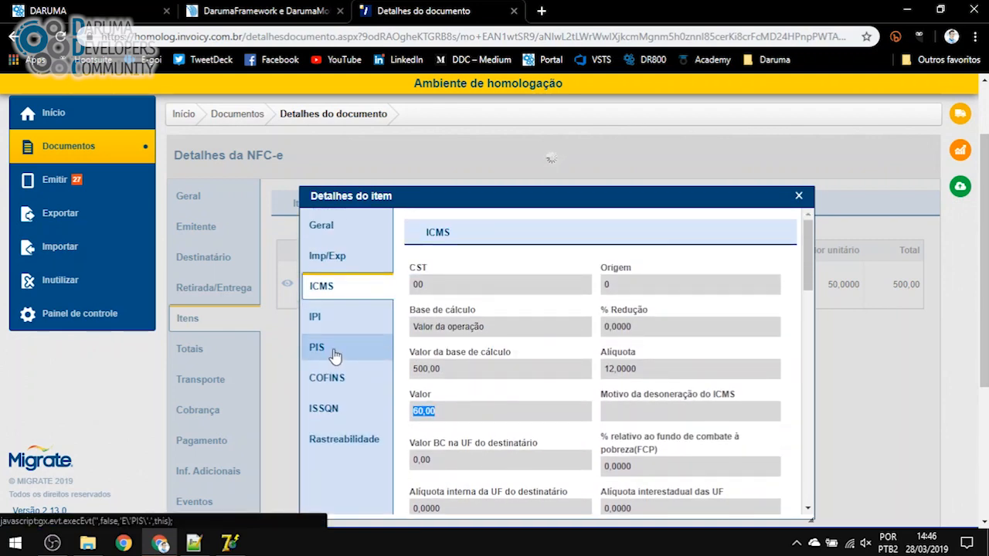
Show the PIS details and highlight base 500,00 and rate 2,0000
left_click(333, 350)
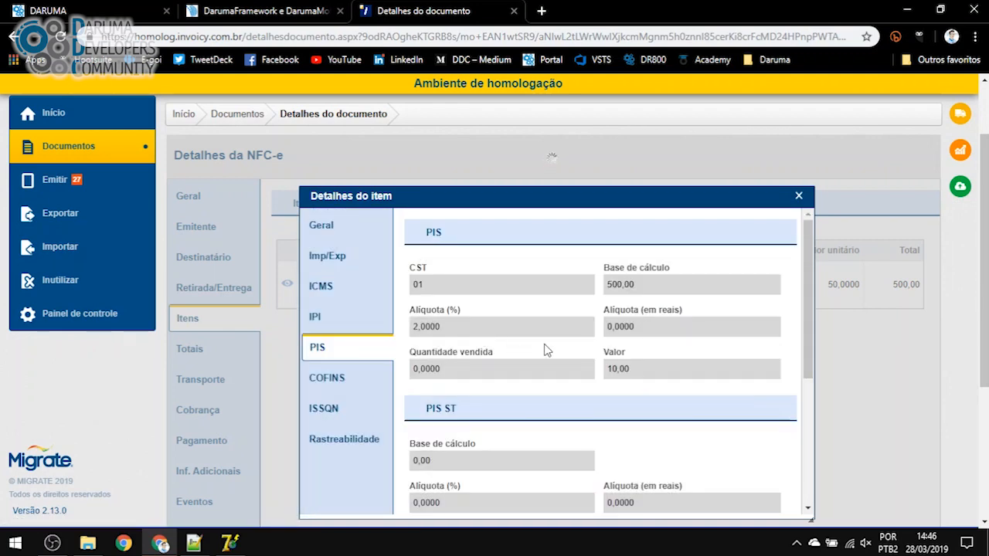
left_click_drag(648, 285, 608, 286)
left_click_drag(415, 327, 438, 327)
left_click_drag(610, 286, 637, 288)
left_click_drag(638, 373, 608, 371)
scroll(543, 409, "down", 2)
scroll(487, 364, "up", 2)
Show the COFINS details and highlight base 500,00 and value 10,00
left_click(347, 379)
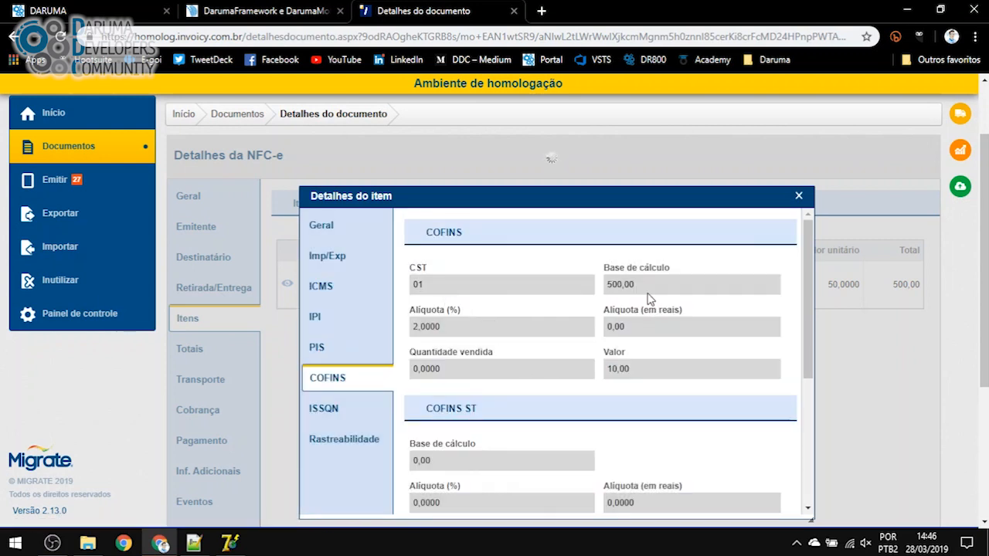
left_click_drag(651, 300, 596, 292)
left_click_drag(627, 369, 608, 370)
scroll(522, 390, "down", 1)
scroll(521, 386, "up", 1)
scroll(344, 325, "up", 1)
scroll(679, 377, "down", 1)
scroll(696, 387, "down", 5)
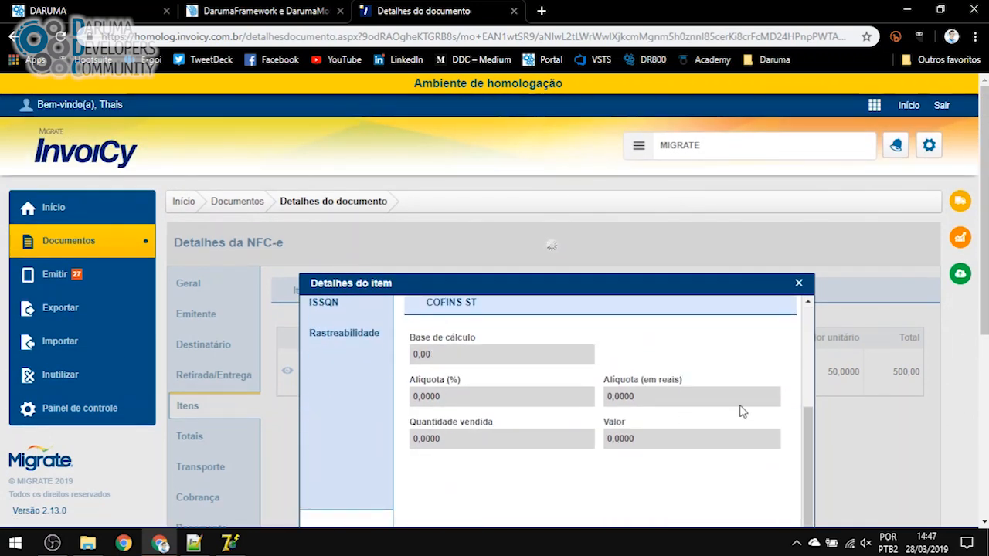
scroll(804, 249, "up", 2)
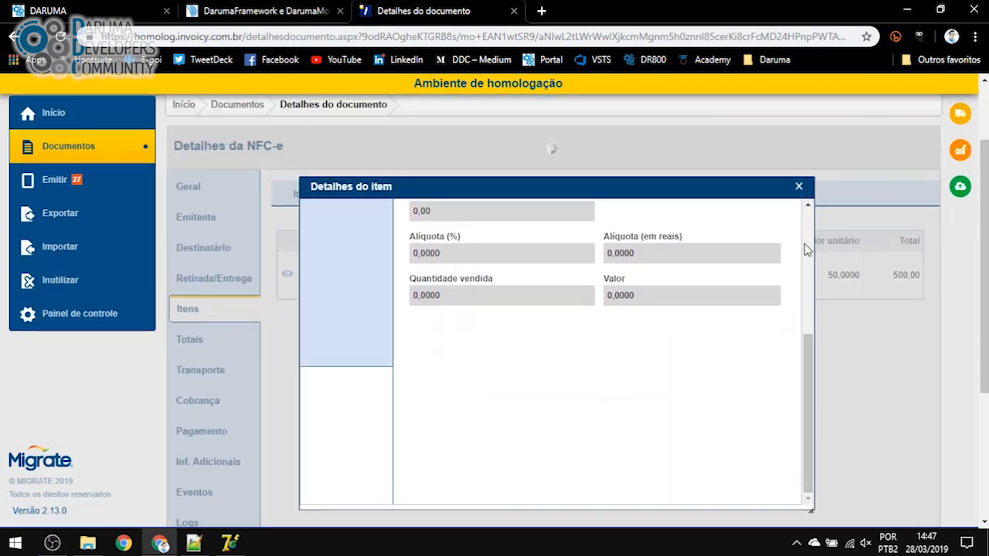
Close the item details and bring the Delphi7exe - NFCe folder forward in File Explorer
left_click(799, 187)
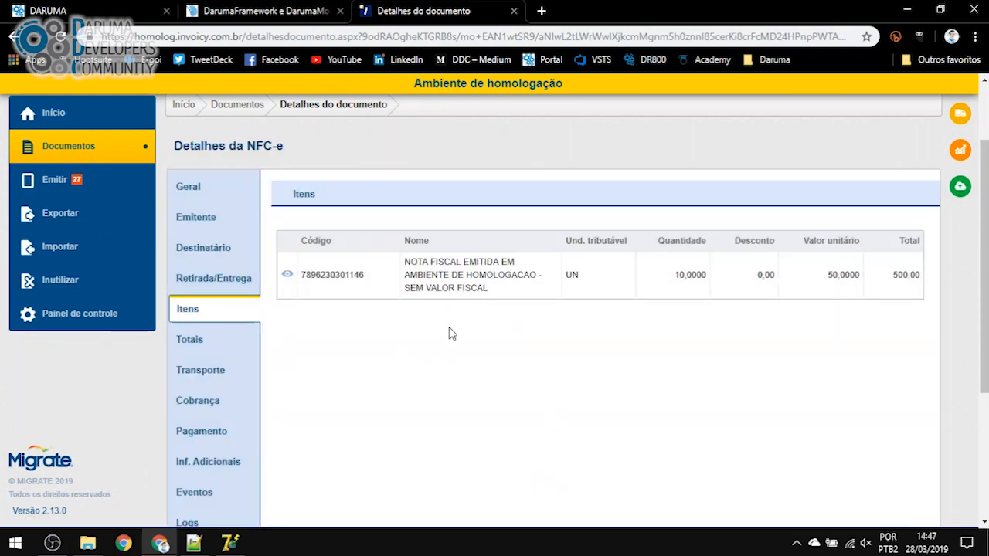
scroll(453, 347, "up", 2)
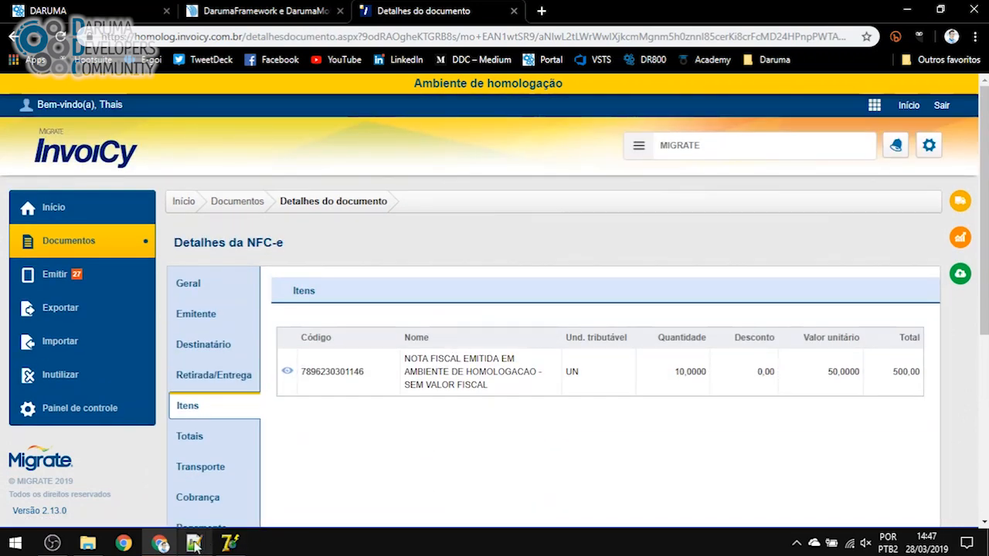
left_click(87, 546)
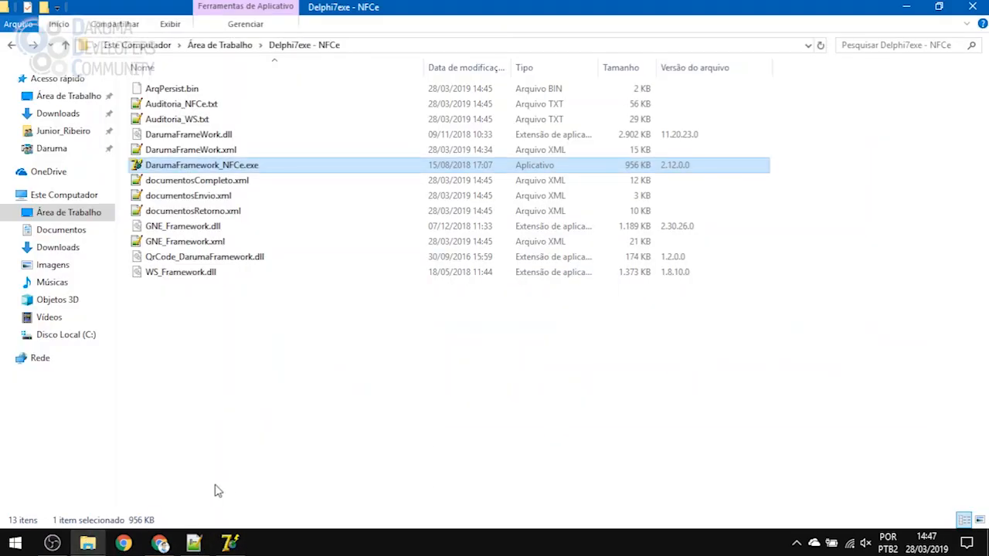